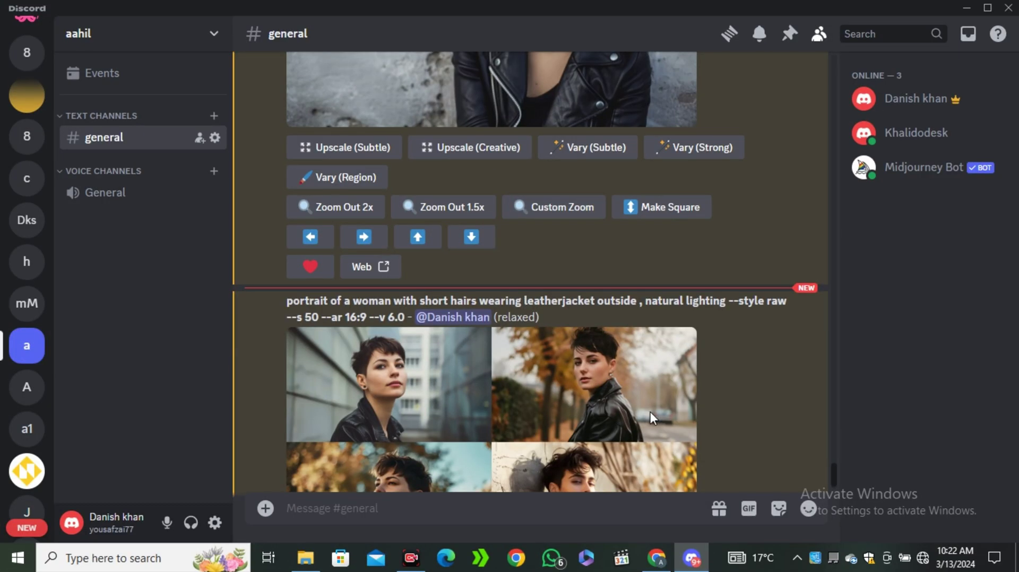
# Upload the woman-in-dress portrait to the #general channel
pyautogui.scroll(2, 651, 417)
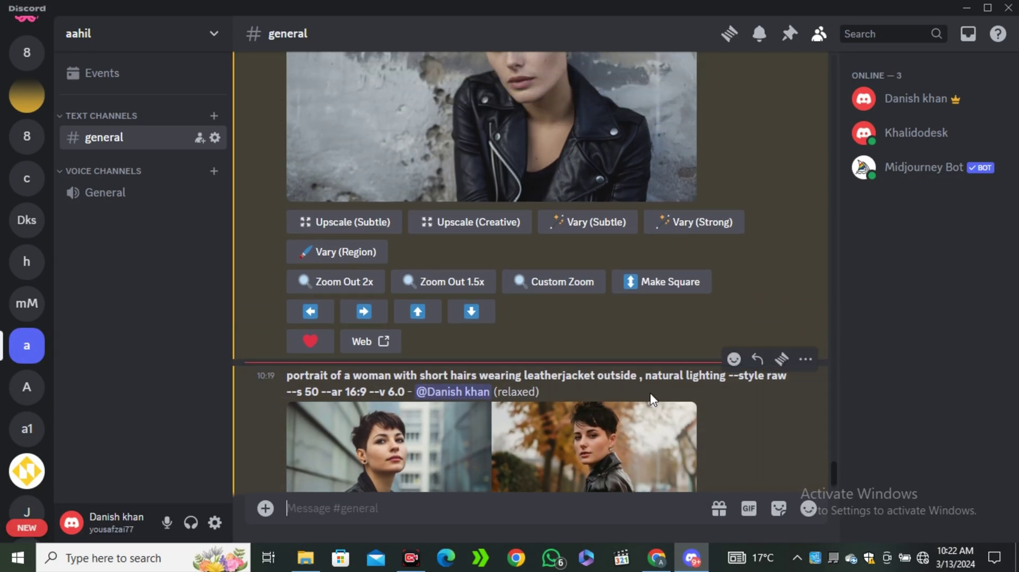
pyautogui.scroll(-4, 652, 399)
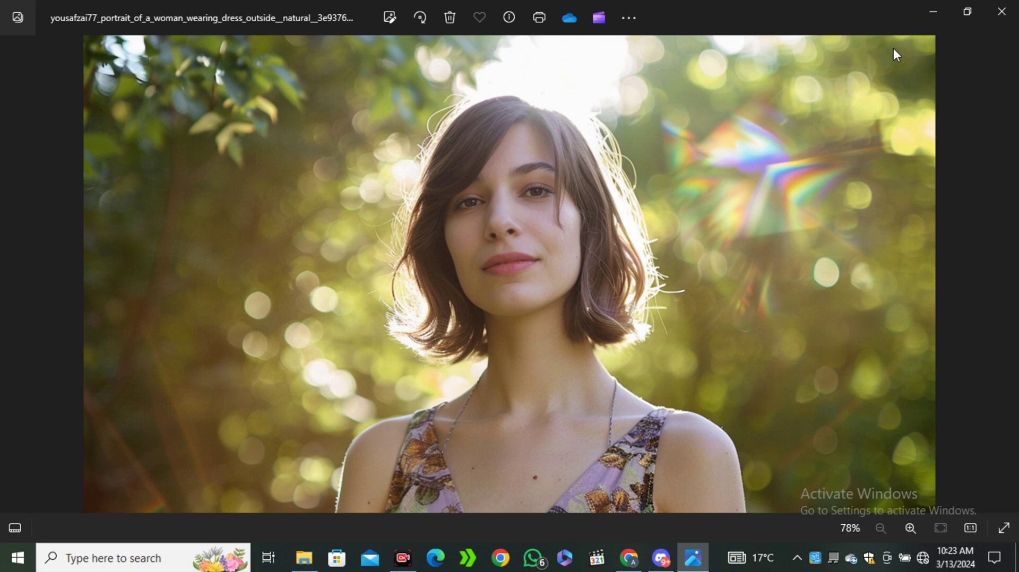
pyautogui.click(995, 18)
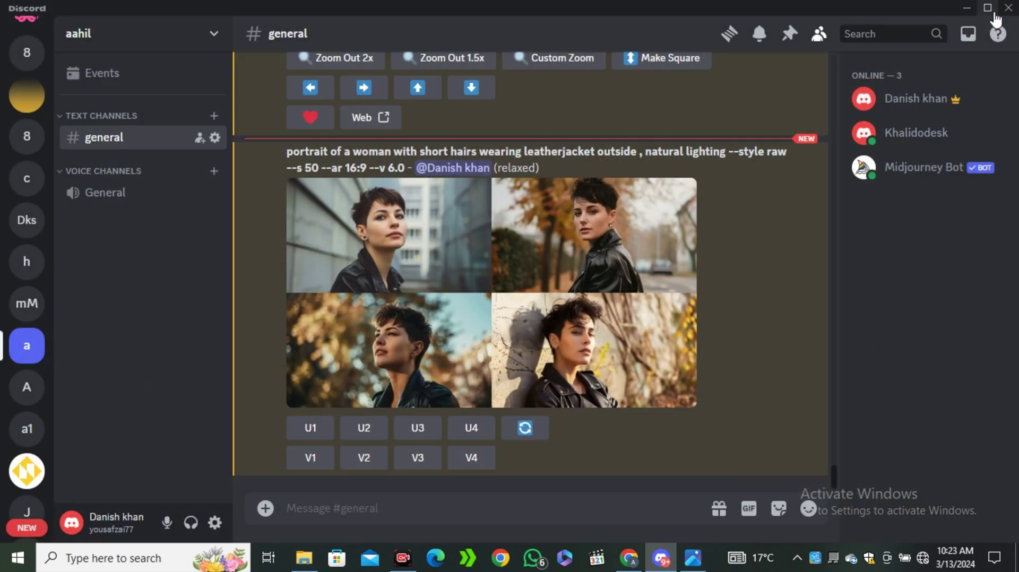
pyautogui.click(260, 507)
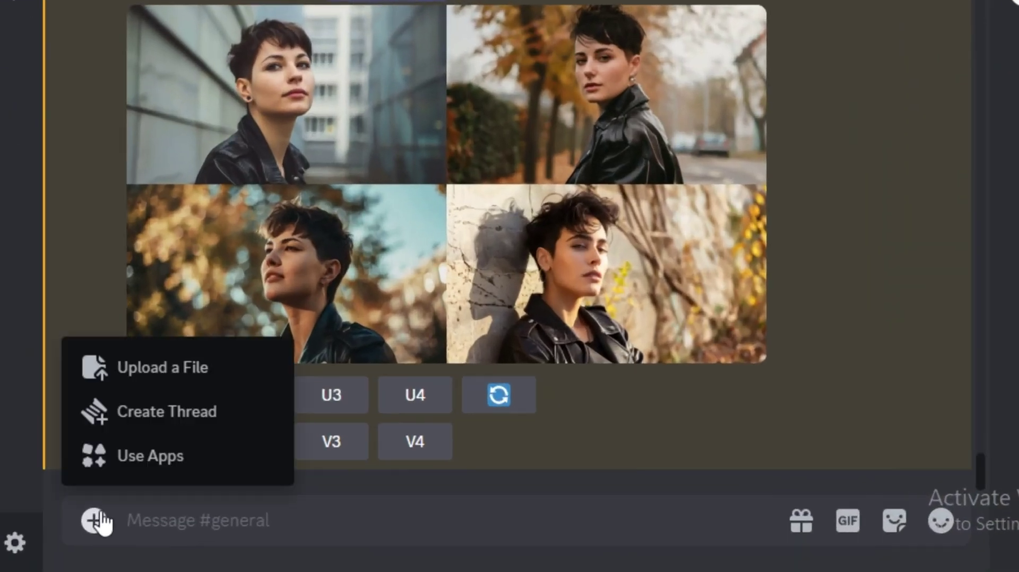
pyautogui.click(155, 380)
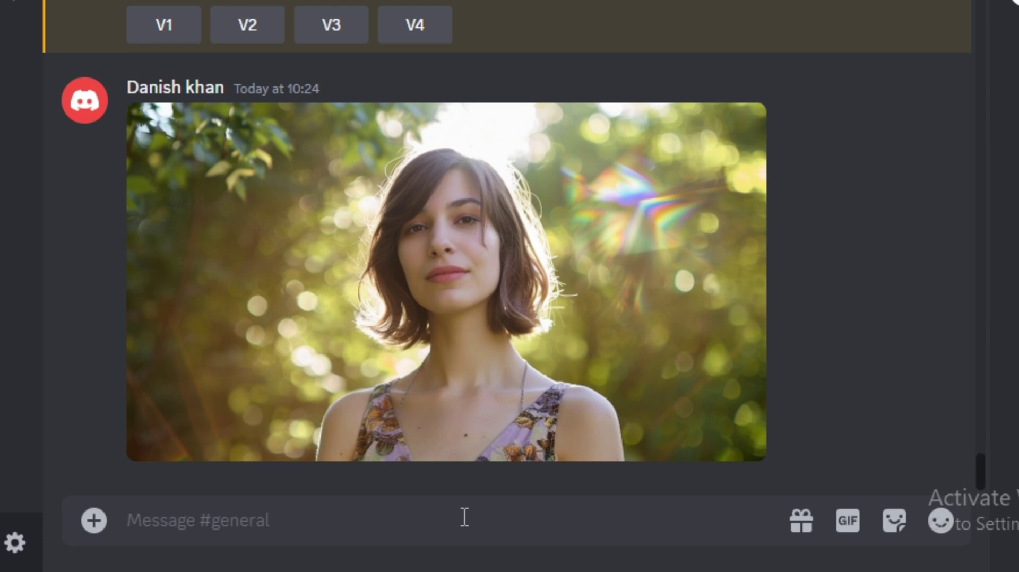
# Start an /imagine prompt: 'a beautiful woman with medium hairs standing near window in a room --cref'
pyautogui.click(464, 518)
pyautogui.write('/')
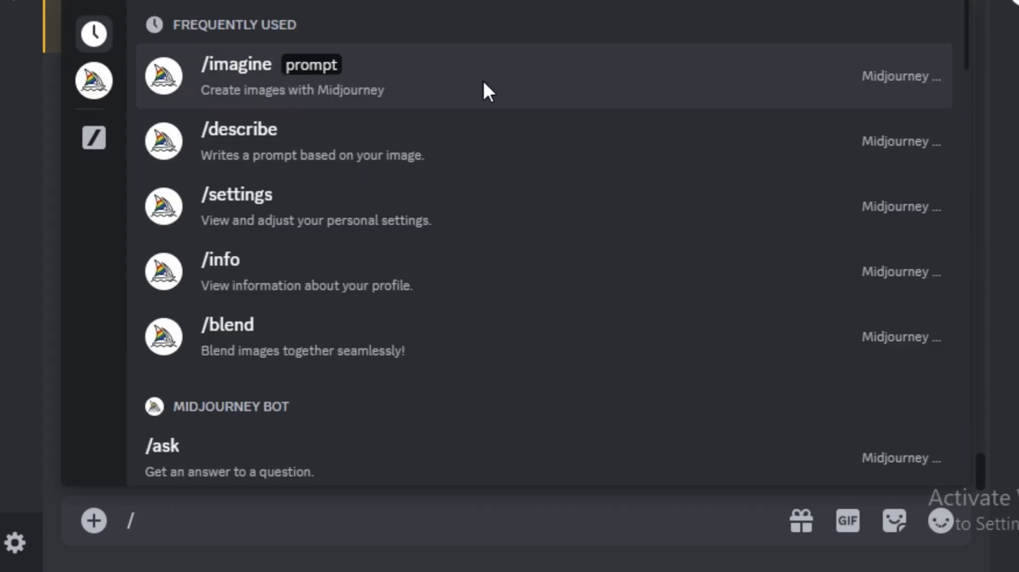
pyautogui.click(483, 81)
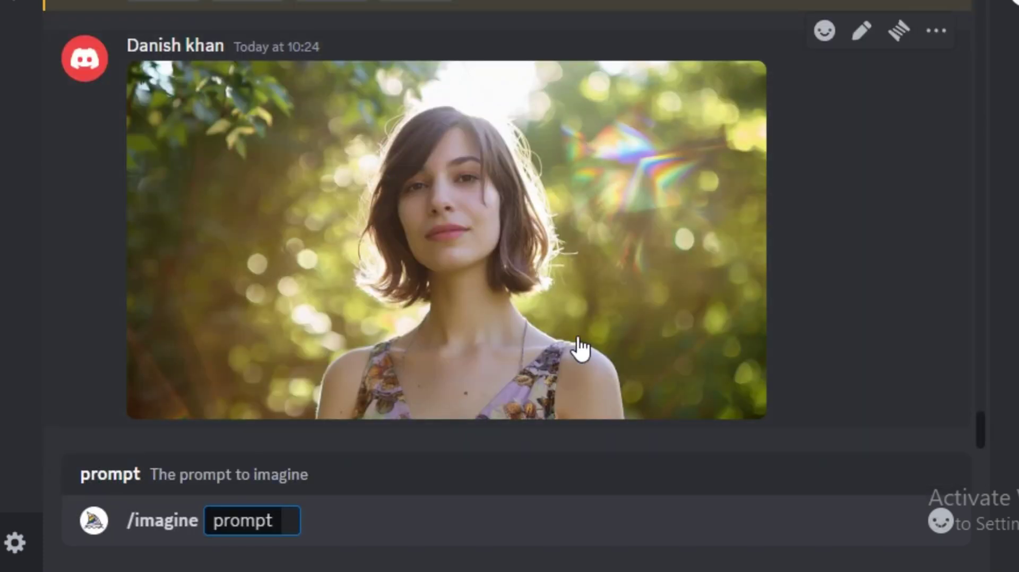
pyautogui.write('a beautiful woman with ')
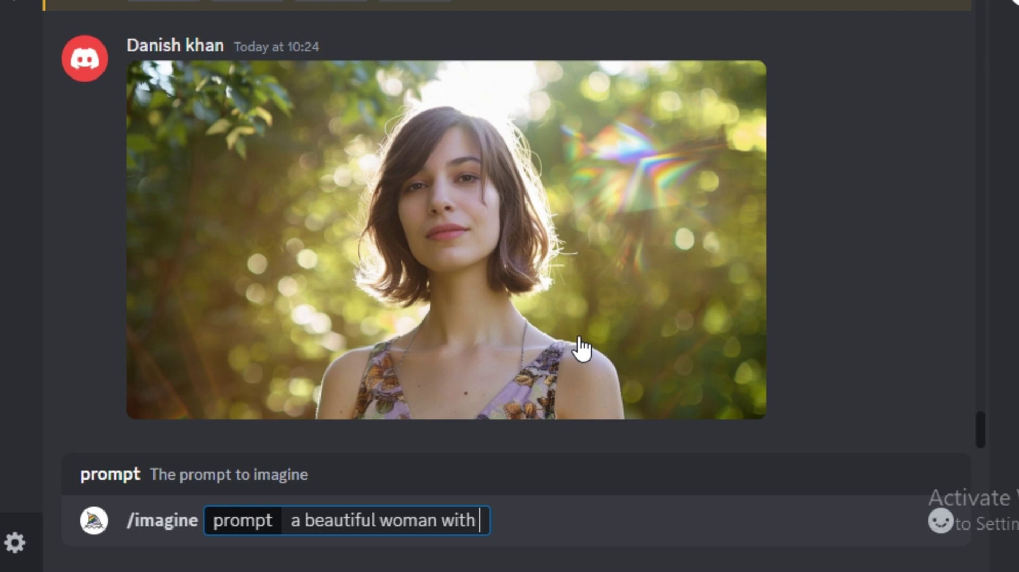
pyautogui.write('medium hairs standing near window in a')
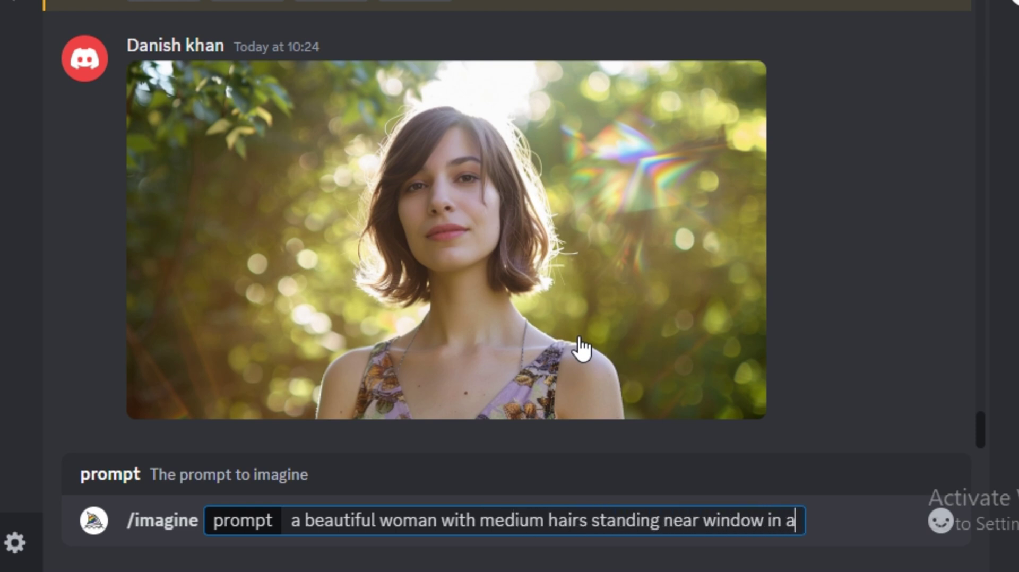
pyautogui.write(' room')
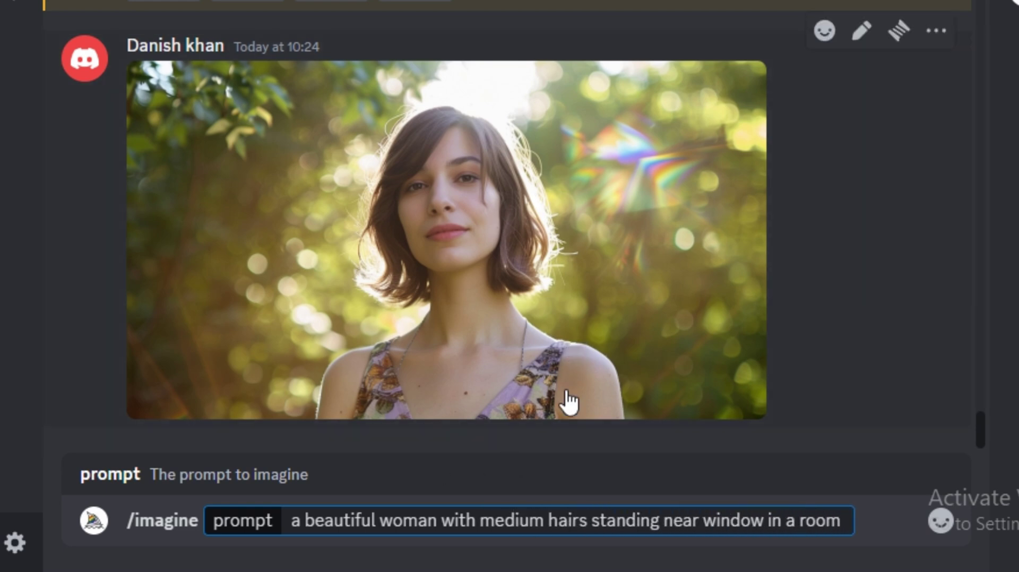
pyautogui.write(' --')
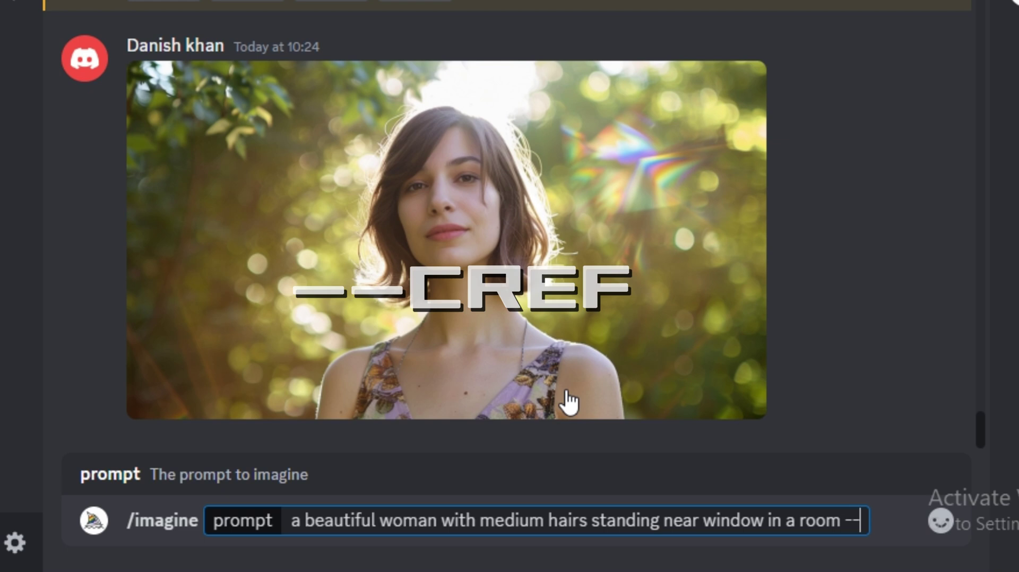
pyautogui.write('cre')
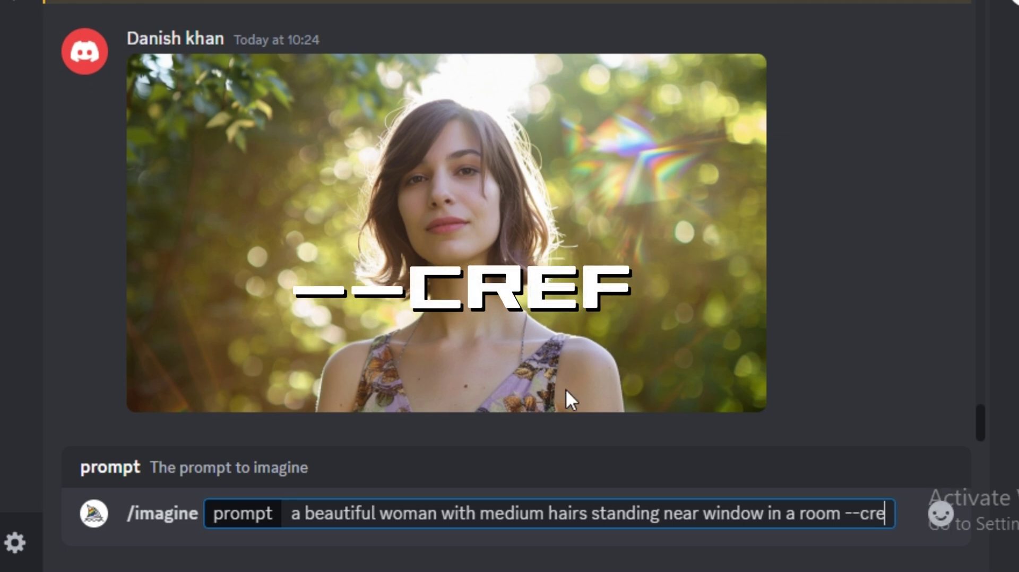
pyautogui.write('f')
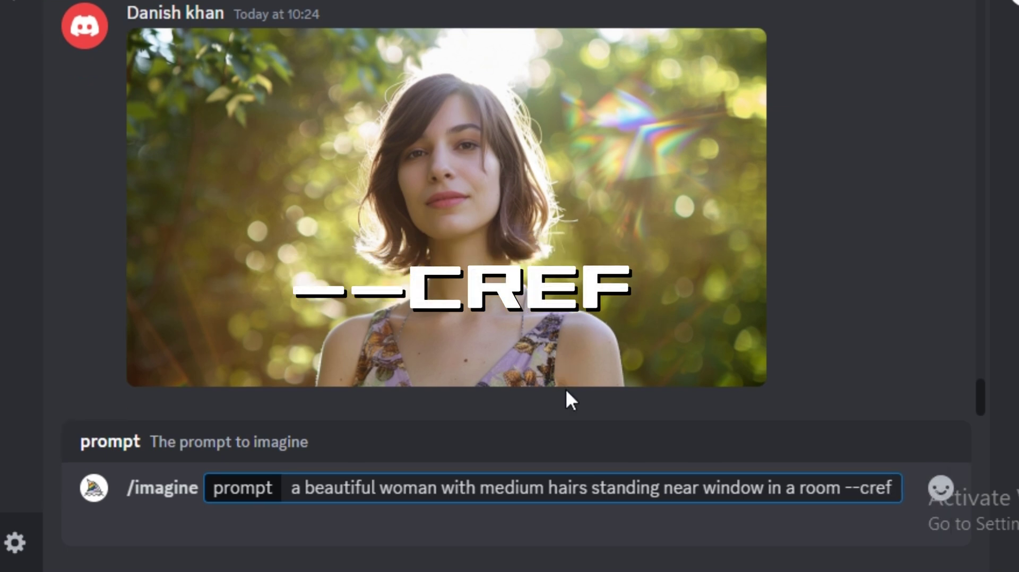
# Copy the posted portrait's link, paste it after --cref, and submit the prompt
pyautogui.rightClick(475, 264)
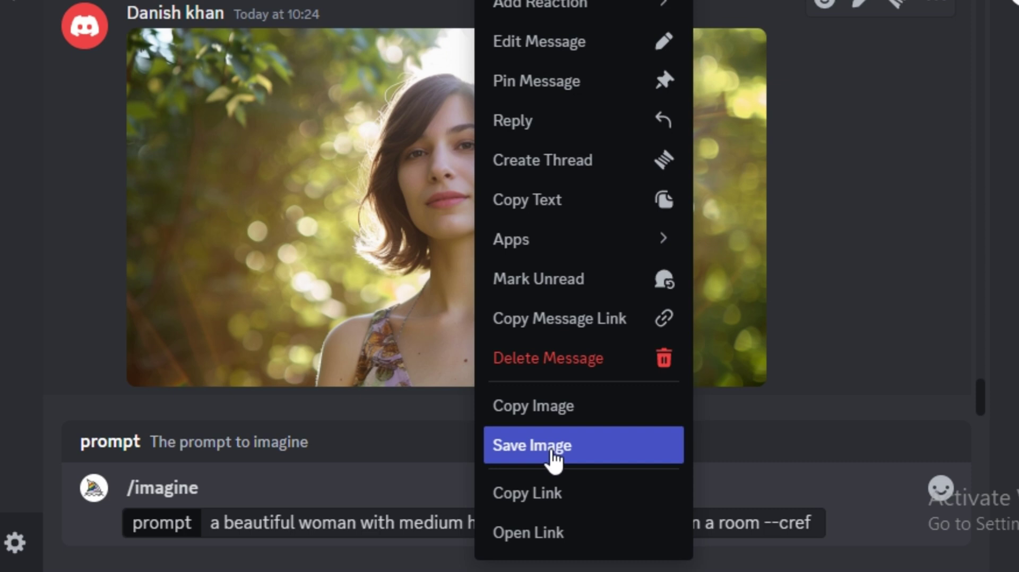
pyautogui.click(528, 493)
pyautogui.hotkey('ctrl', 'v')
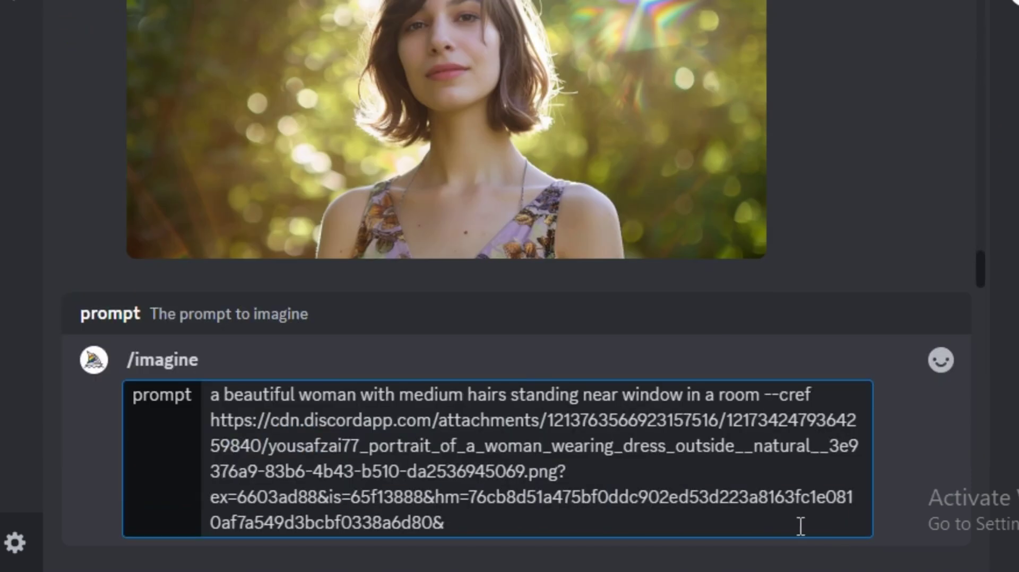
pyautogui.press('Return')
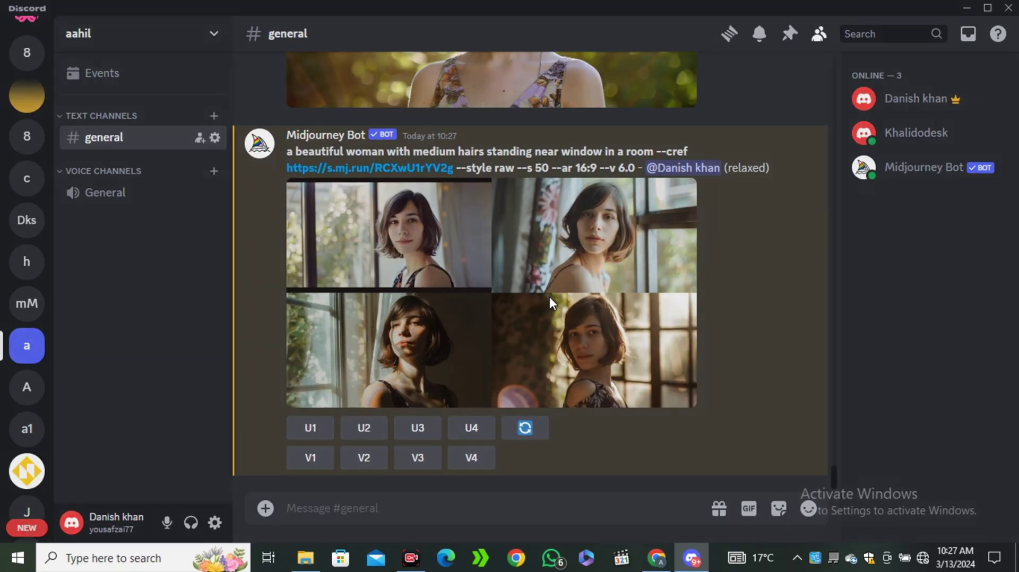
# Enlarge the finished four-image window-scene grid, then close the viewer
pyautogui.click(549, 297)
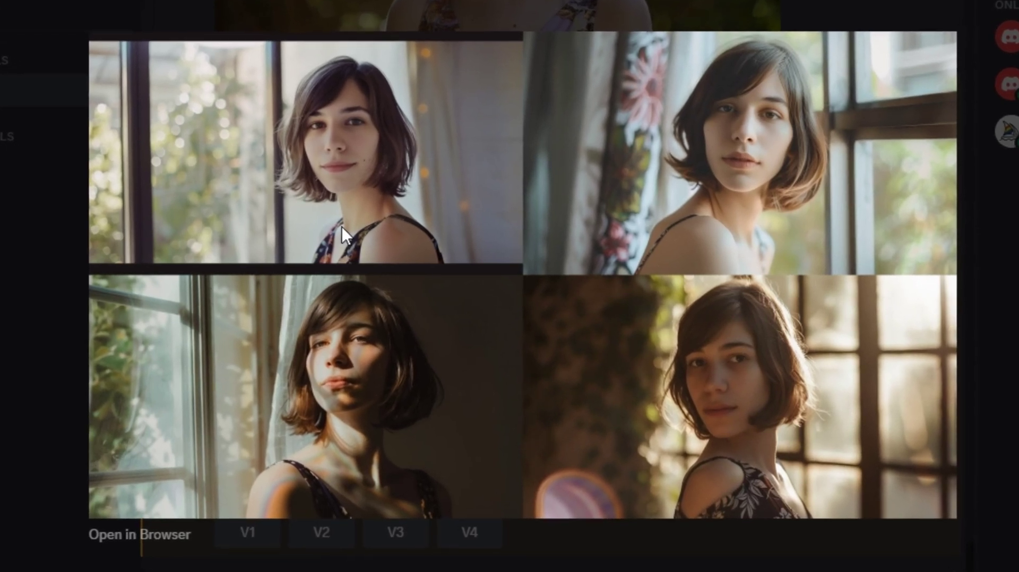
pyautogui.press('Escape')
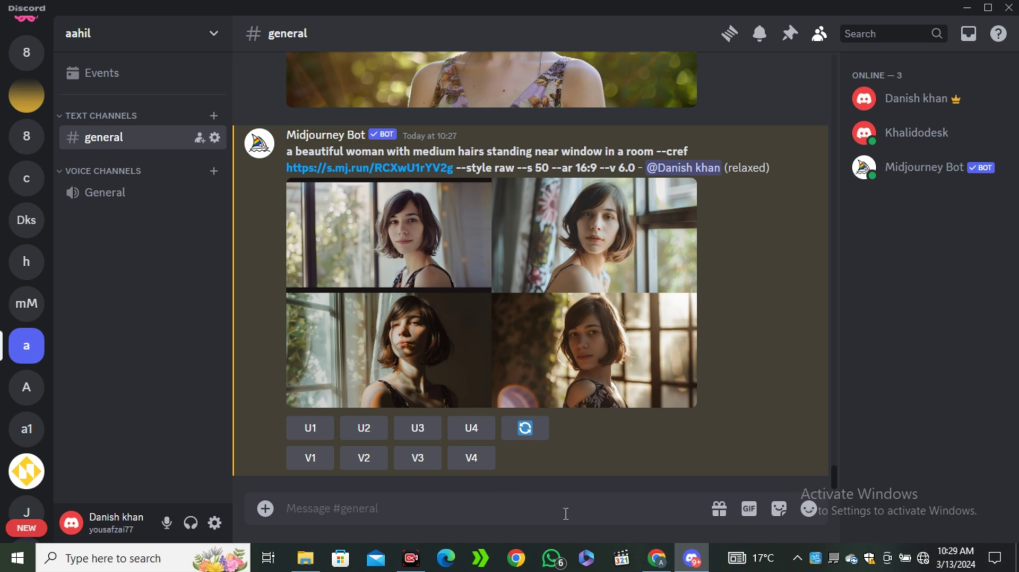
# Resubmit the bot's previous window-scene prompt via /imagine with --cw 100 appended
pyautogui.write('/')
pyautogui.click(367, 213)
pyautogui.moveTo(287, 124); pyautogui.dragTo(635, 143)
pyautogui.hotkey('ctrl', 'c')
pyautogui.click(386, 507)
pyautogui.hotkey('ctrl', 'v')
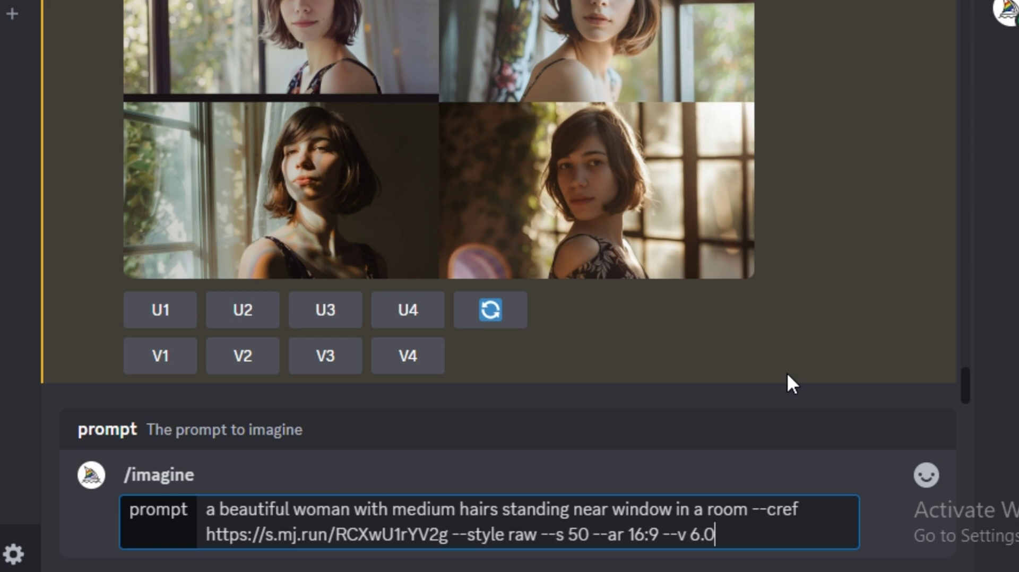
pyautogui.write('--c')
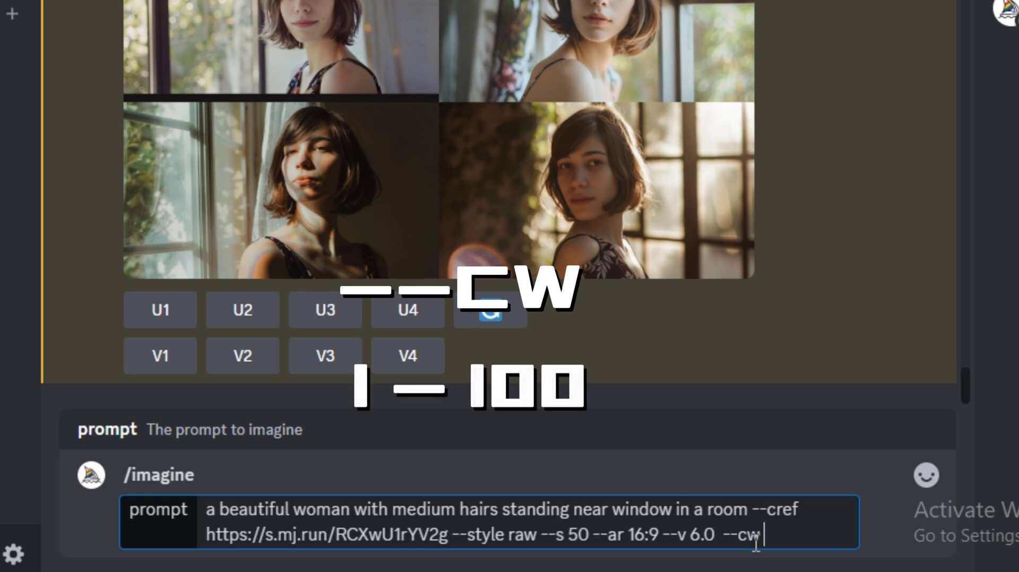
pyautogui.write('w')
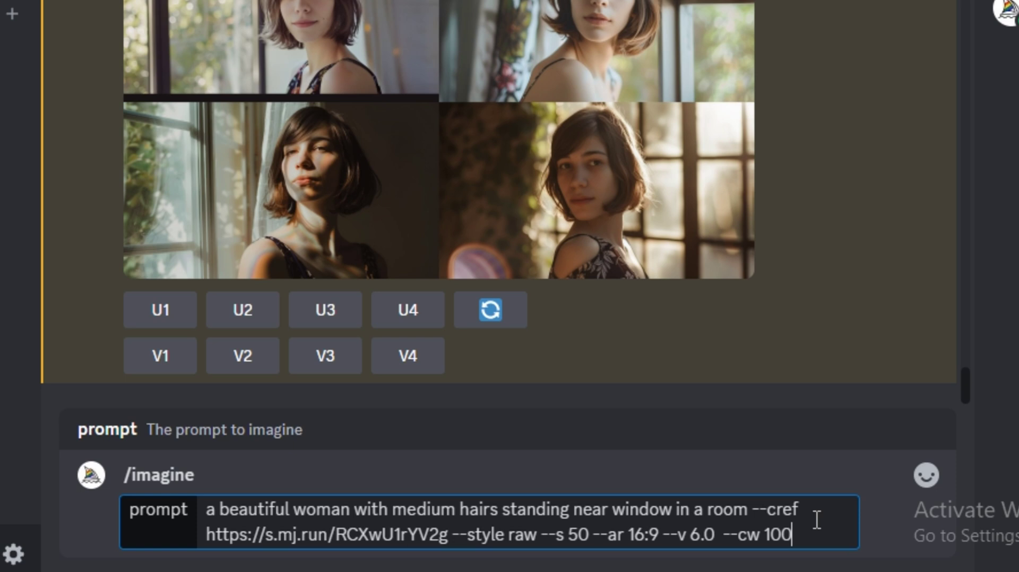
pyautogui.write('100')
pyautogui.press('Return')
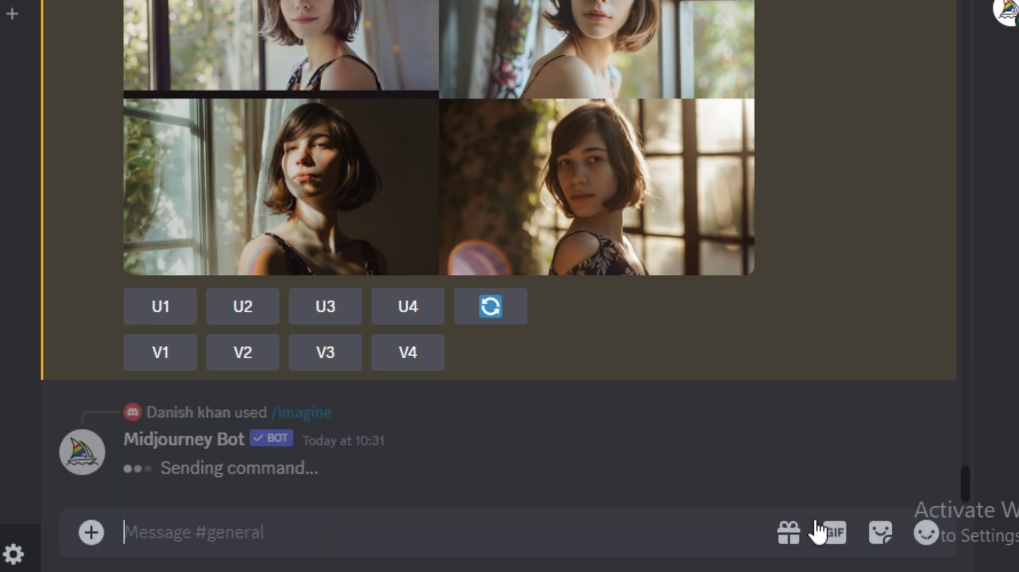
# Enlarge the --cw 100 grid of the bob-haired woman by the window
pyautogui.click(553, 350)
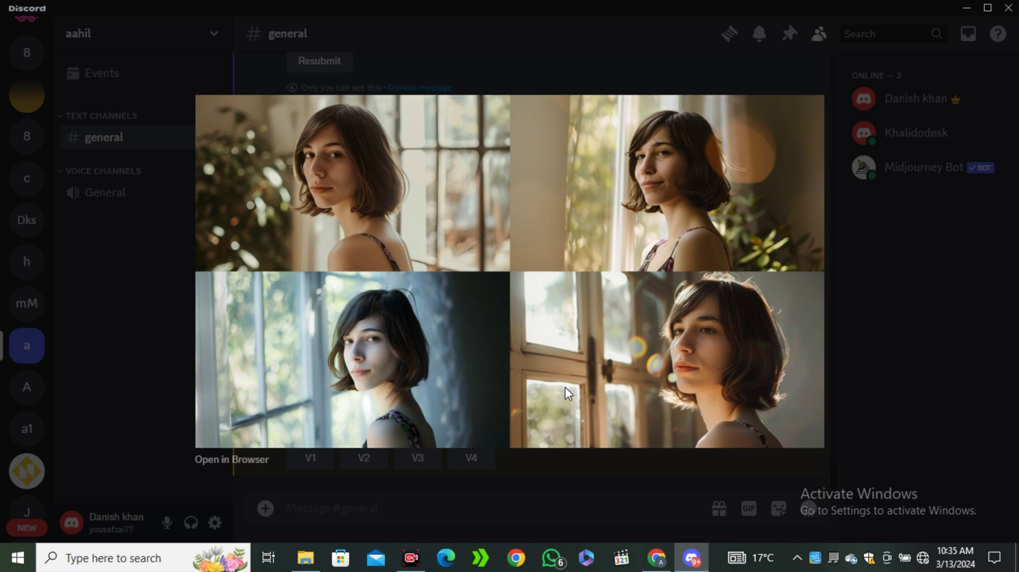
# Resubmit the copied window-scene prompt with the character weight changed from --cw 100 to --cw 60
pyautogui.press('Escape')
pyautogui.moveTo(287, 135); pyautogui.dragTo(685, 152)
pyautogui.write('/')
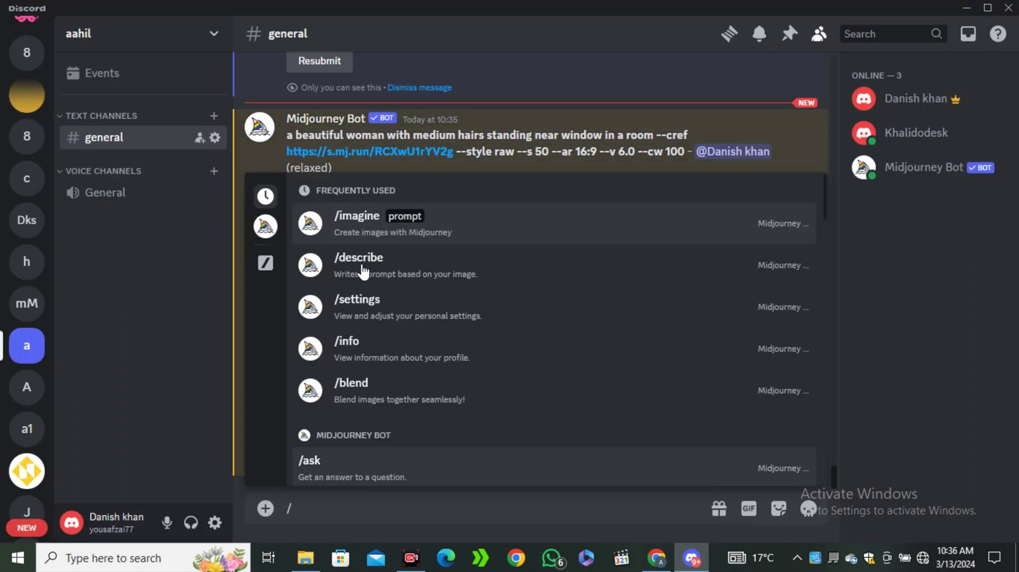
pyautogui.click(341, 224)
pyautogui.hotkey('ctrl', 'v')
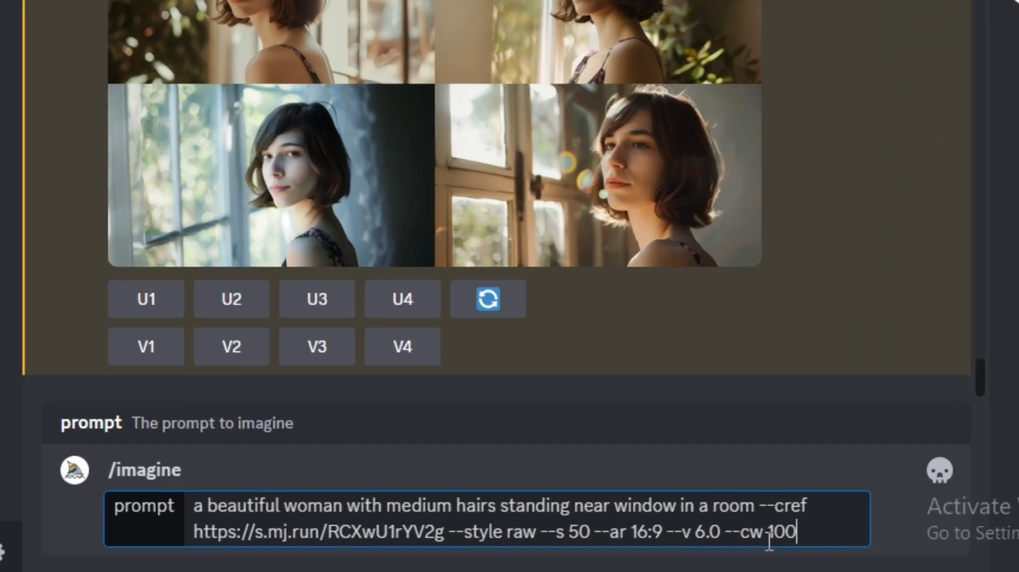
pyautogui.press('BackSpace')
pyautogui.press('Return')
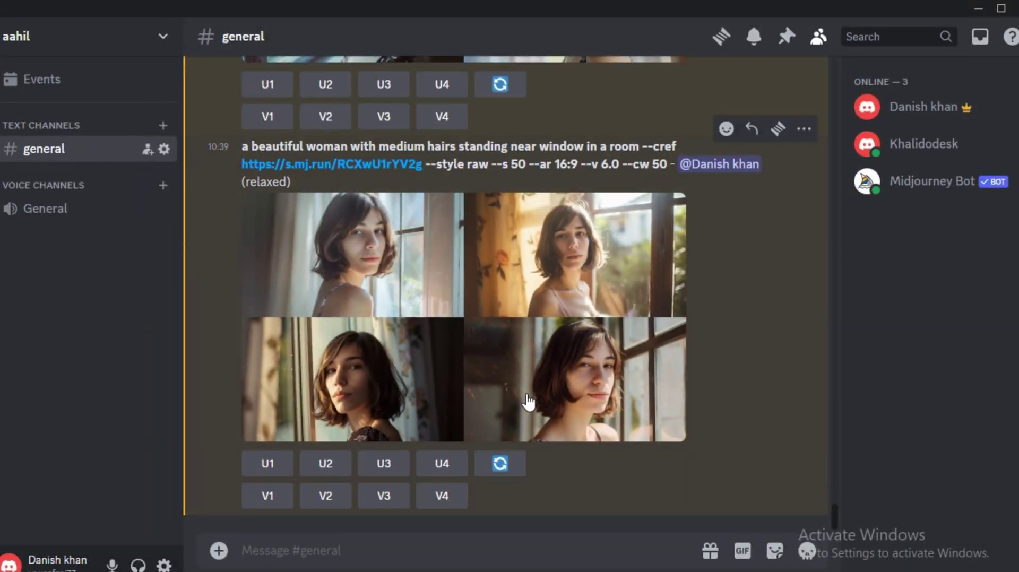
# Enlarge the finished lower-weight window-scene grid, then close the viewer
pyautogui.click(528, 403)
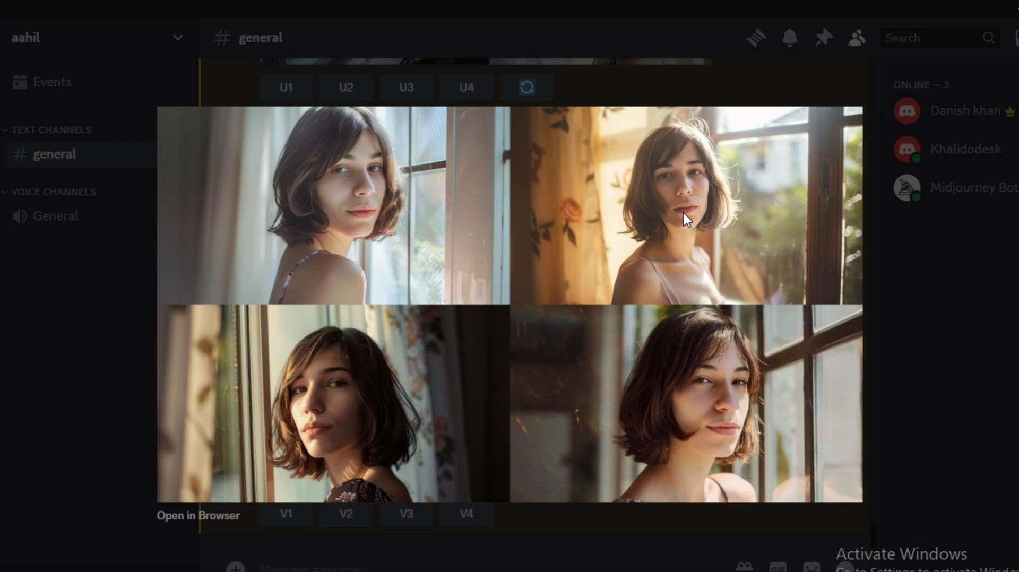
pyautogui.click(993, 322)
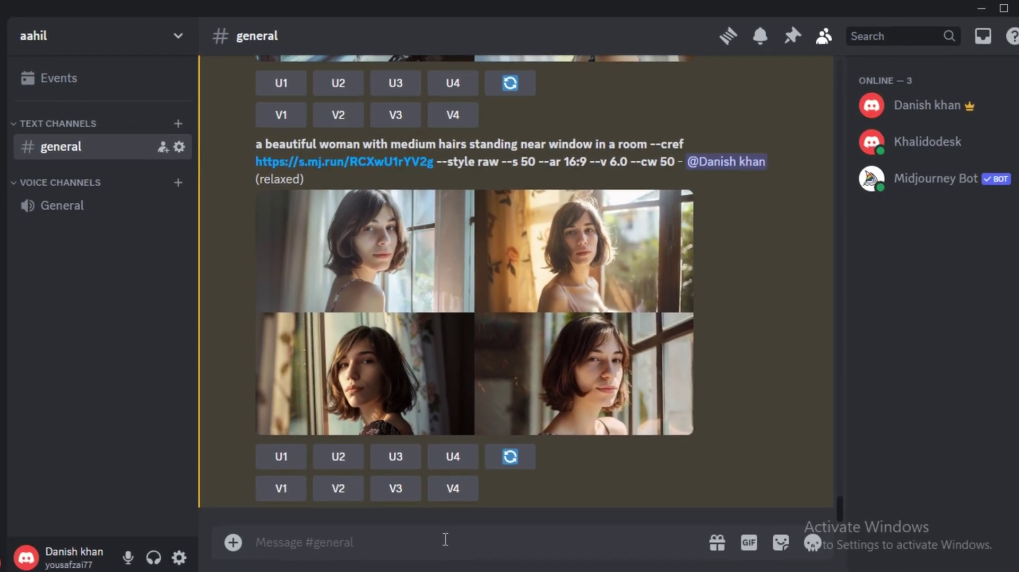
# Submit 'a cinematic shot of a woman in action film wearing leather jacket waist up shot' with --cref link and --cw 100
pyautogui.write('/')
pyautogui.click(324, 215)
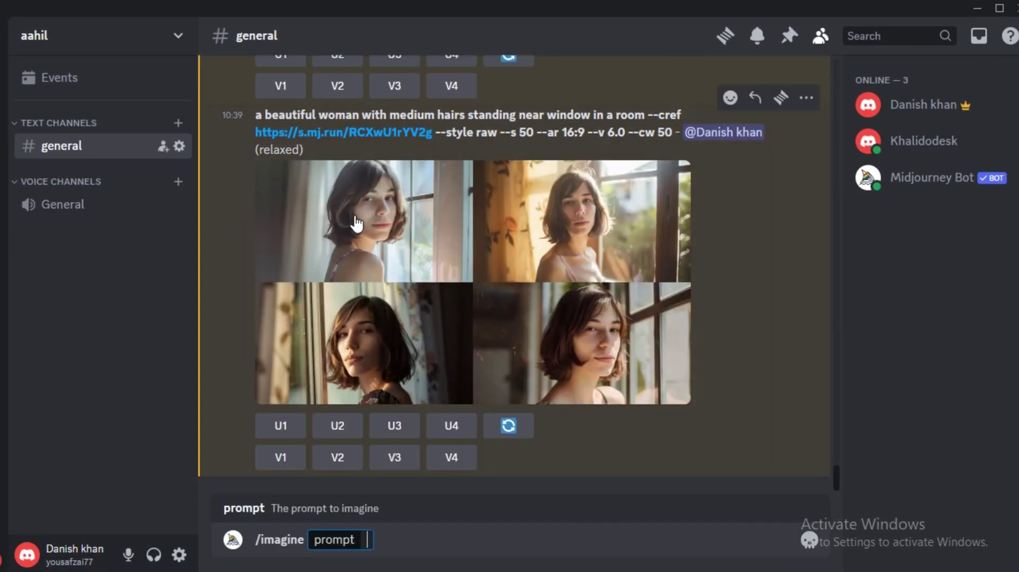
pyautogui.write('a cinematic shot of a woman')
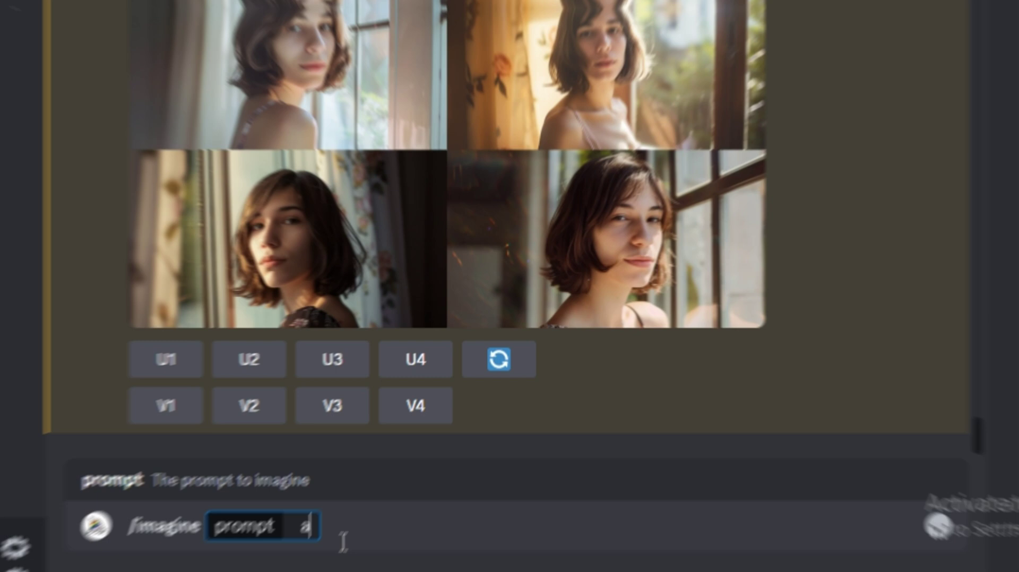
pyautogui.write(' in a')
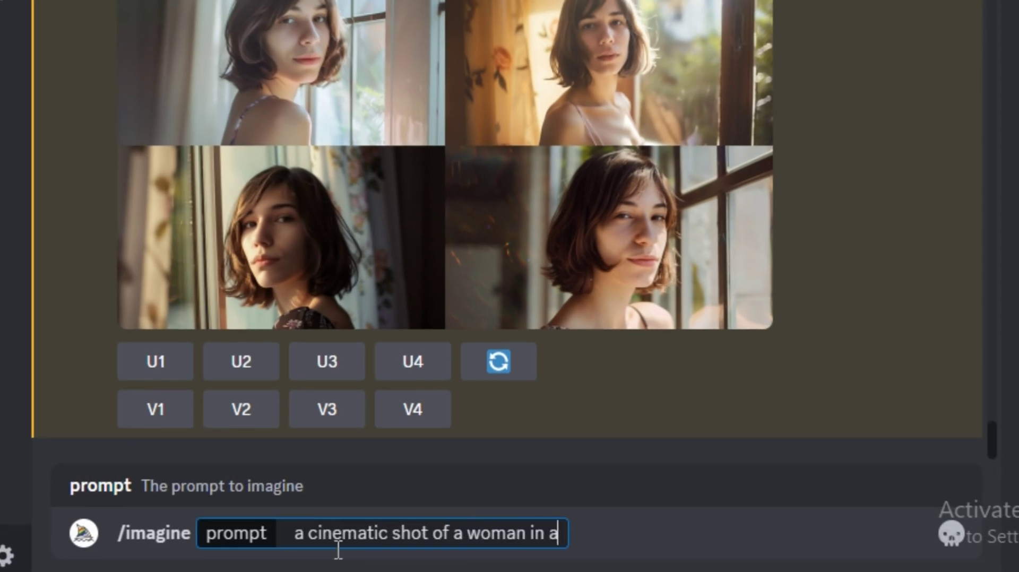
pyautogui.write('ction film wear')
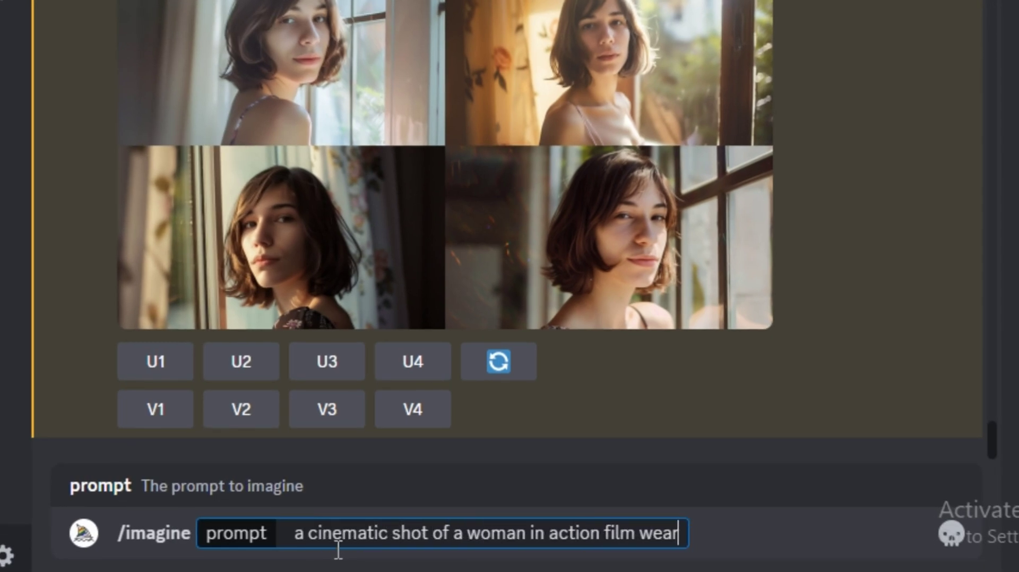
pyautogui.write('ing leather jacket waist up shot')
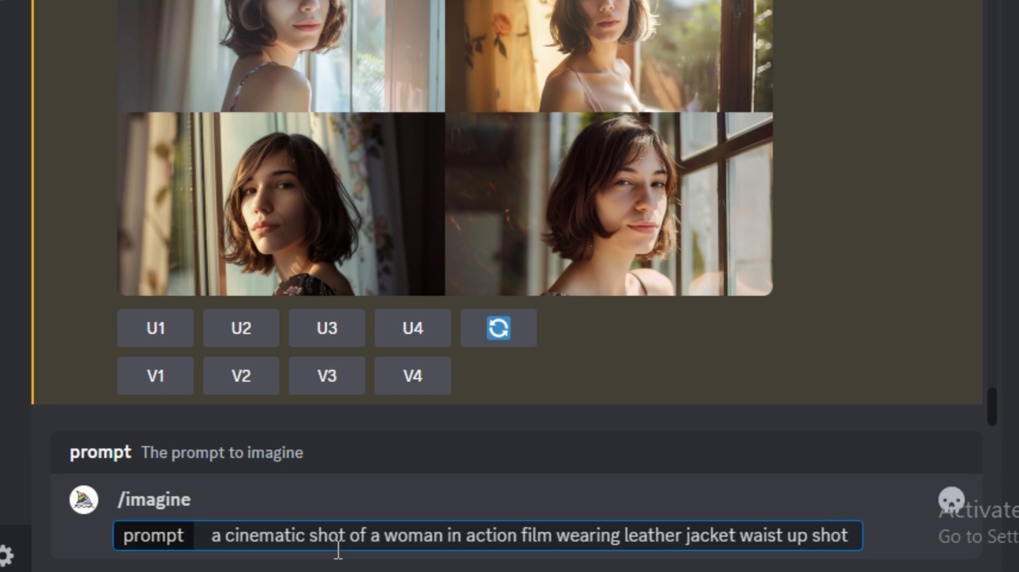
pyautogui.write(' --cre')
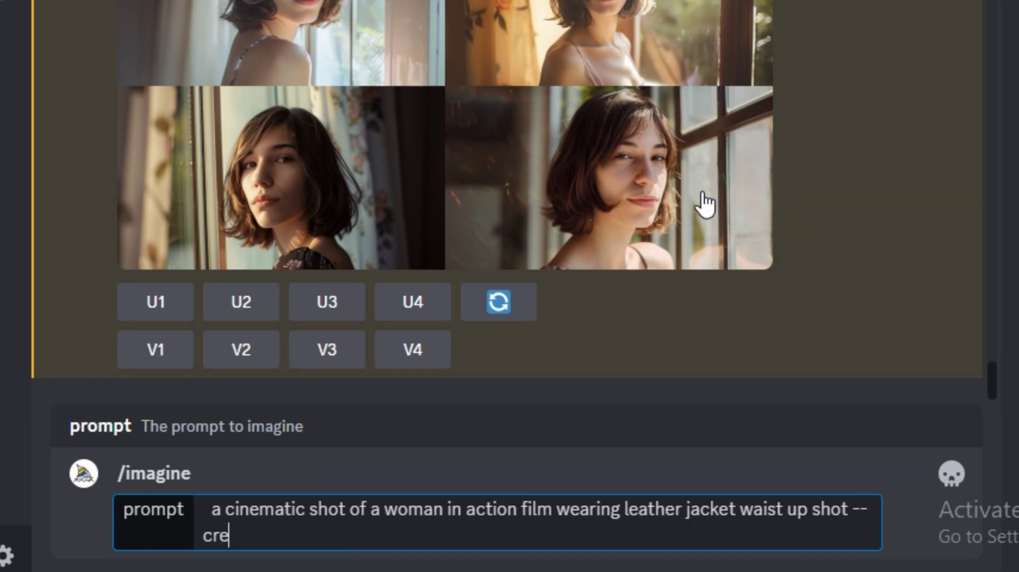
pyautogui.write('f')
pyautogui.hotkey('ctrl', 'v')
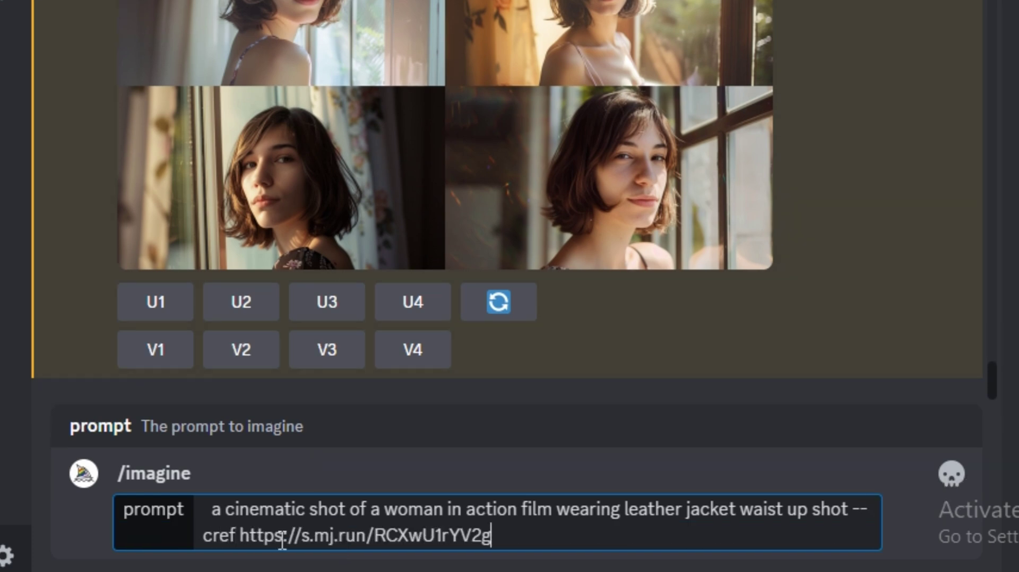
pyautogui.click(238, 536)
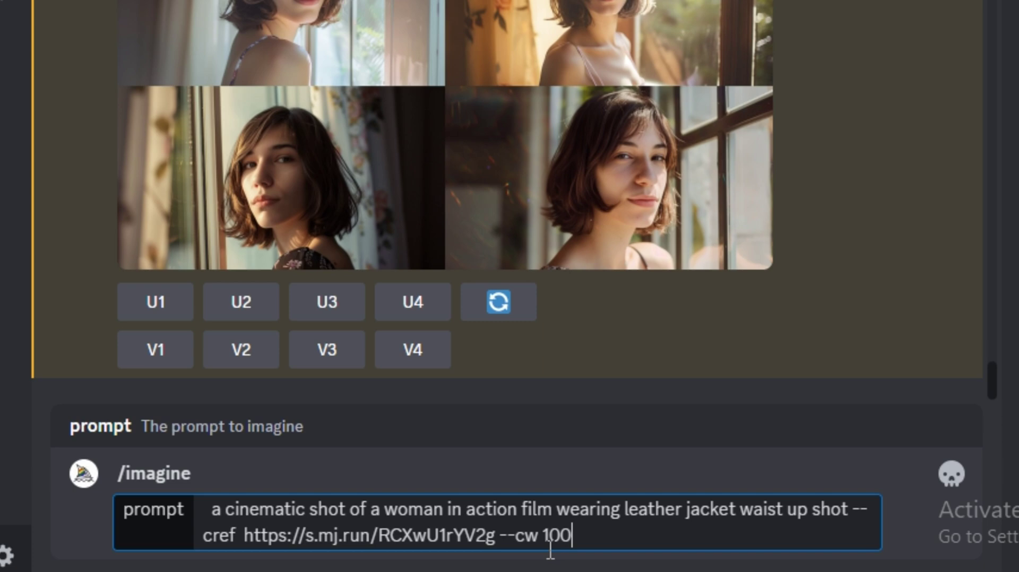
pyautogui.press('Return')
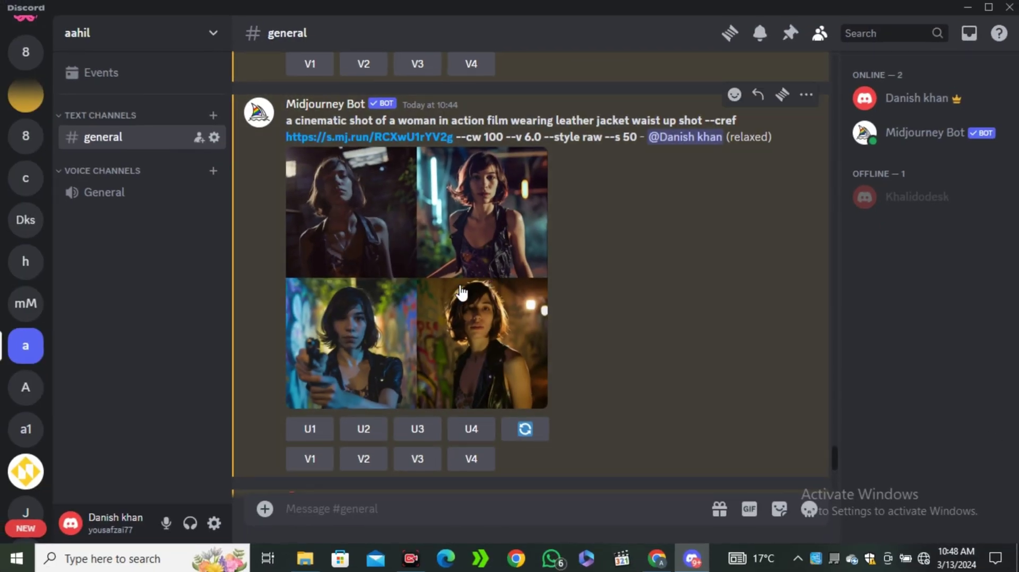
# Enlarge and review the action-film grids, including the --cw 50 version
pyautogui.click(459, 289)
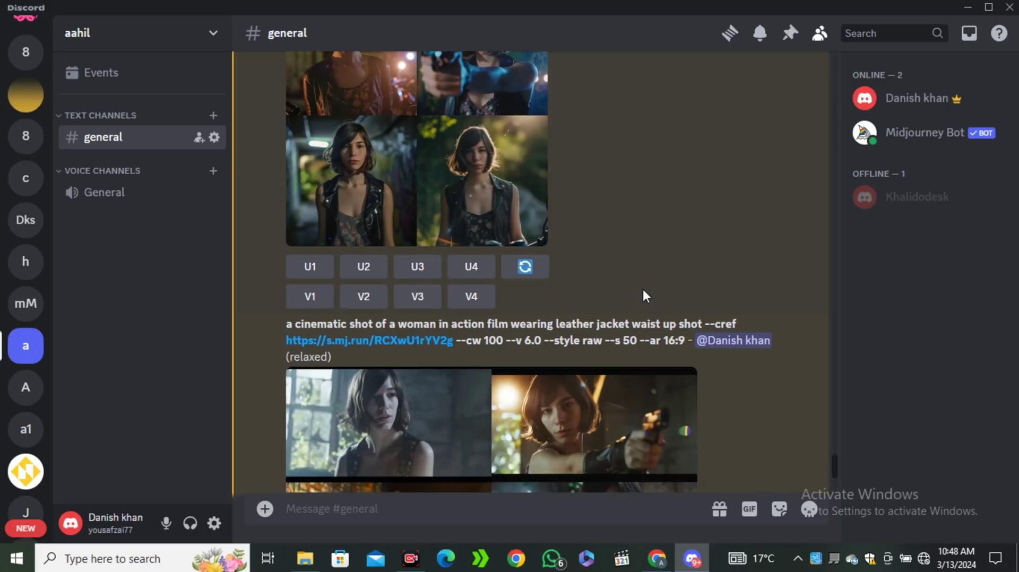
pyautogui.scroll(-15, 644, 295)
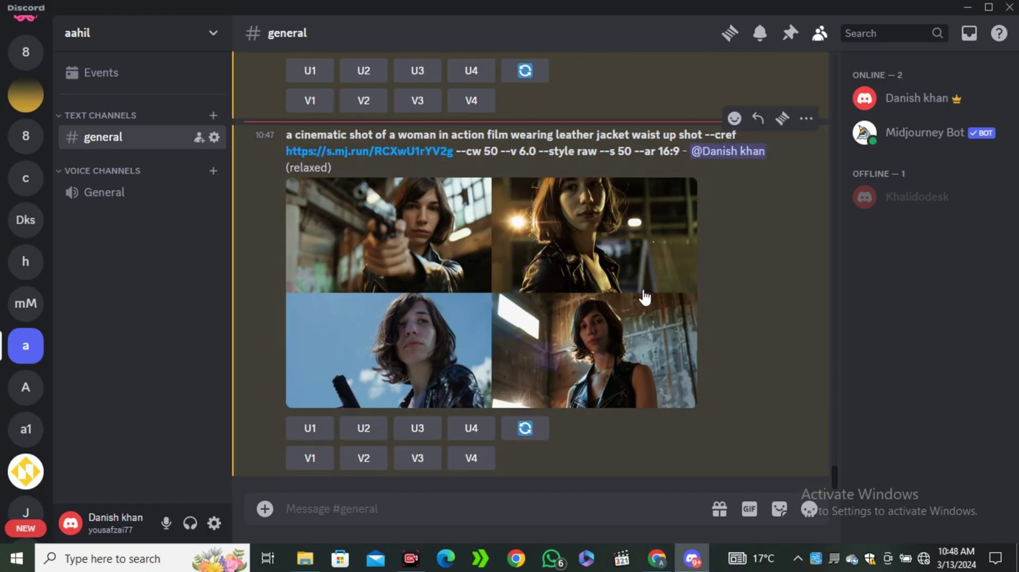
pyautogui.click(535, 260)
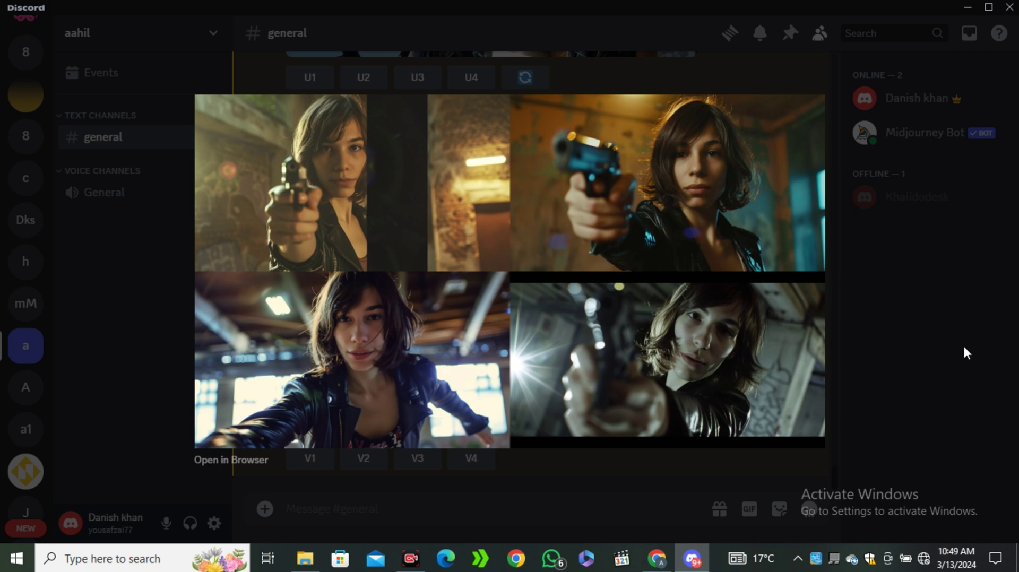
pyautogui.click(896, 347)
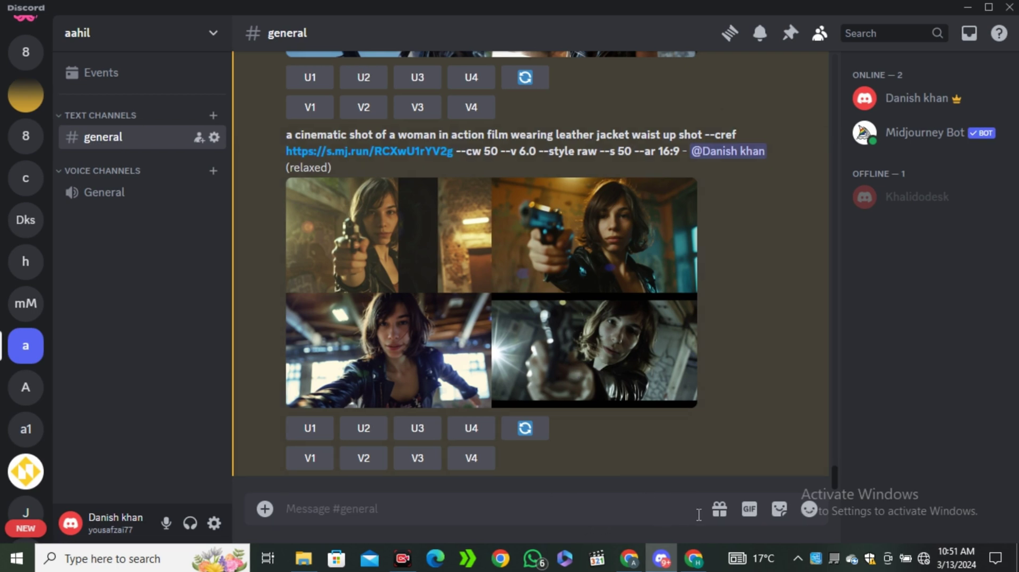
# Grab the smiling man's photo URL from Chrome's address bar and return to Discord
pyautogui.click(697, 557)
pyautogui.click(442, 40)
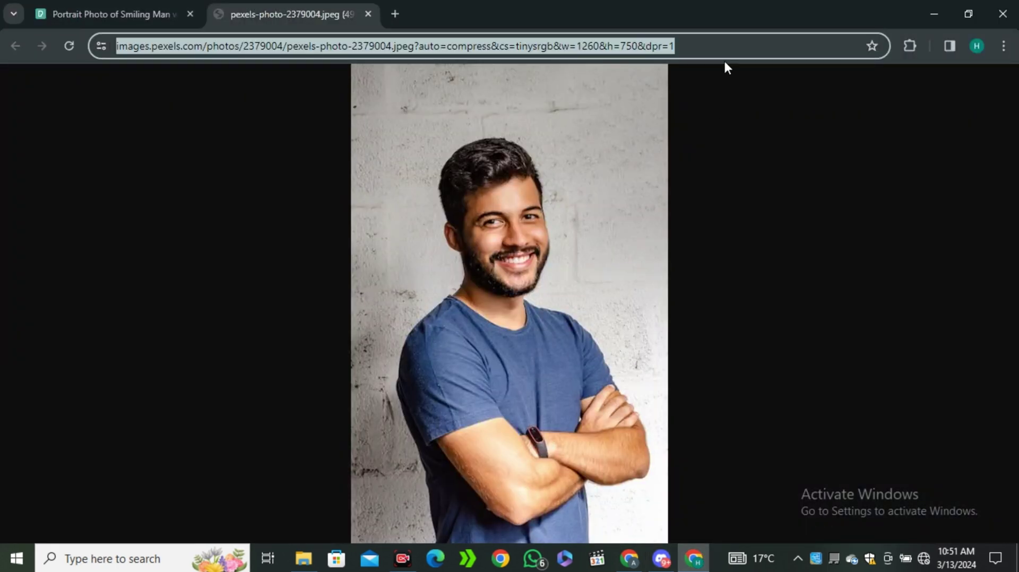
pyautogui.click(724, 43)
pyautogui.hotkey('ctrl', 'a')
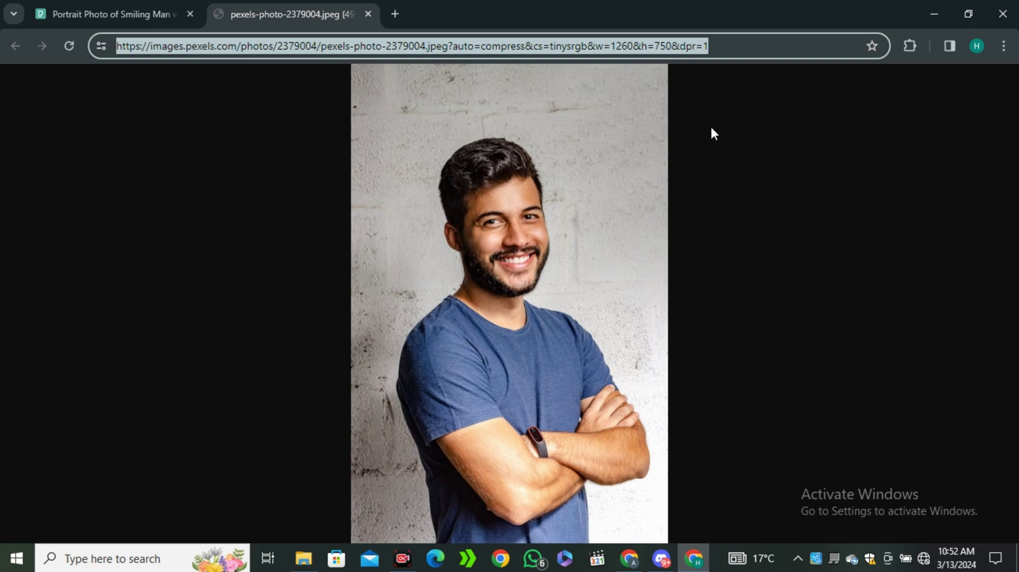
pyautogui.click(662, 558)
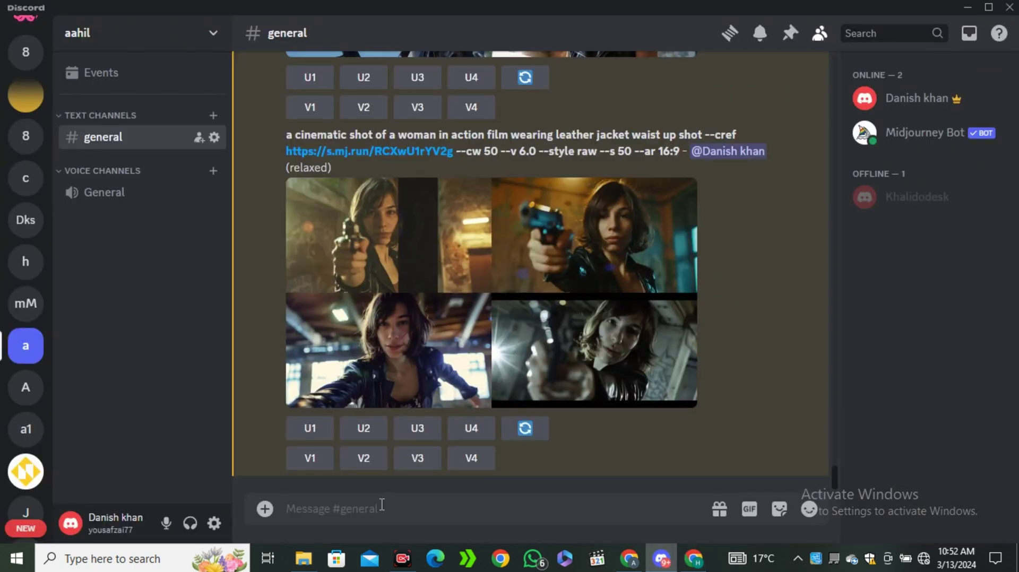
# Generate 'A CINEMATIC SHOT OF A MAN IN HORROR MOVIE' with --CREF to the man's photo and --CW 100
pyautogui.write('/')
pyautogui.click(318, 216)
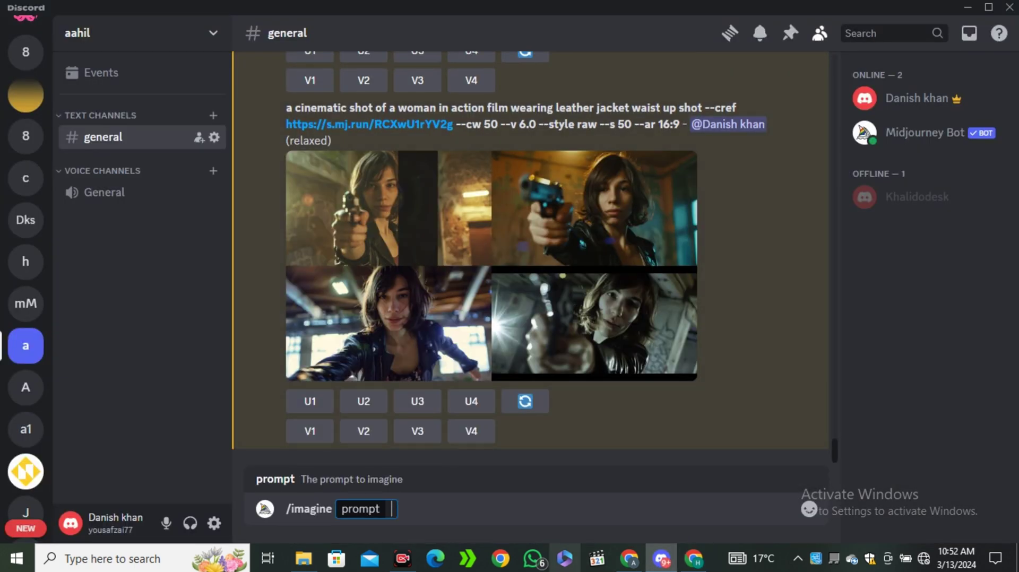
pyautogui.write('A CINEMATIC SHOT O')
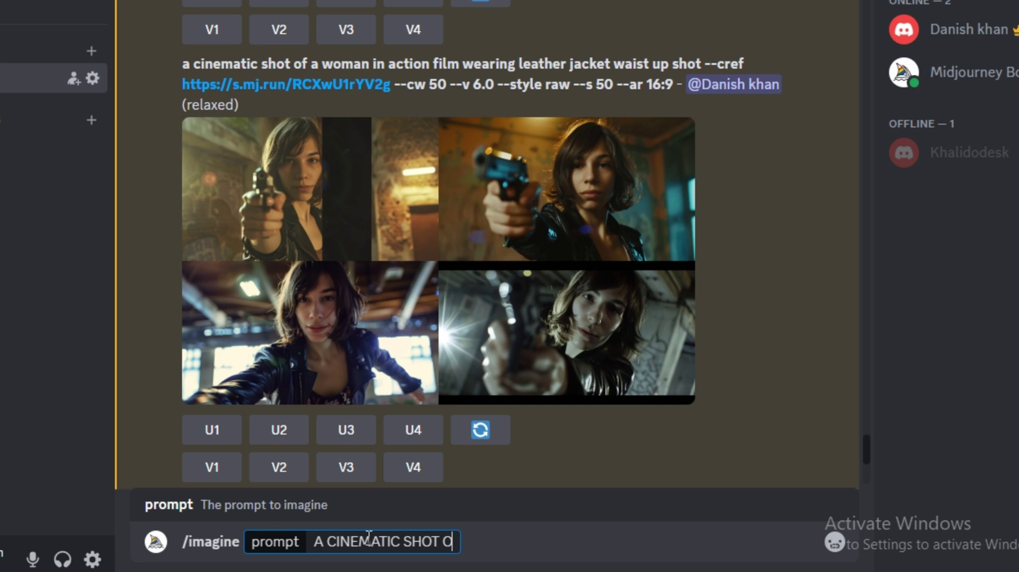
pyautogui.write('F A MAN IN HORROR MOVIE -')
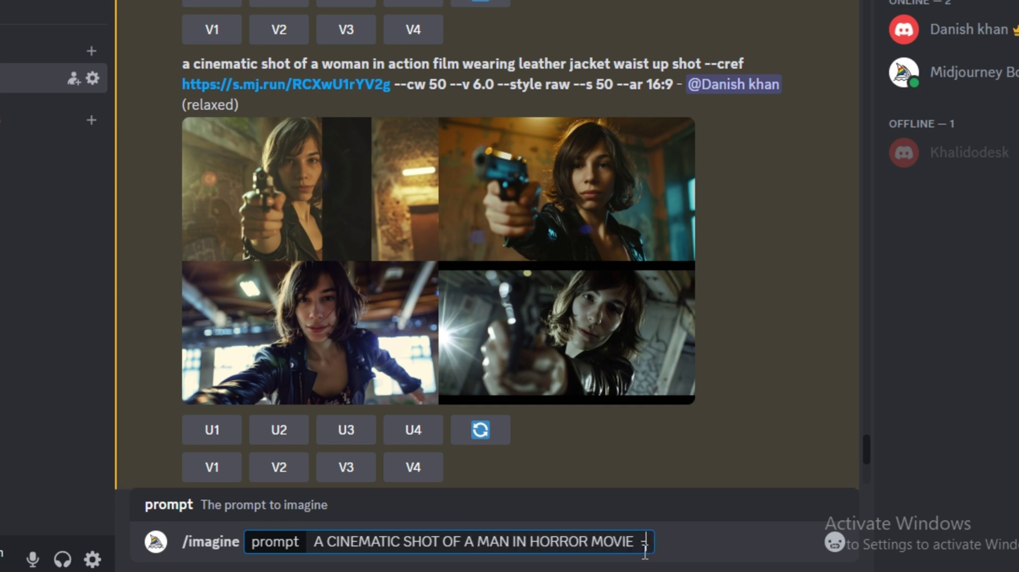
pyautogui.write('-')
pyautogui.write('CREF')
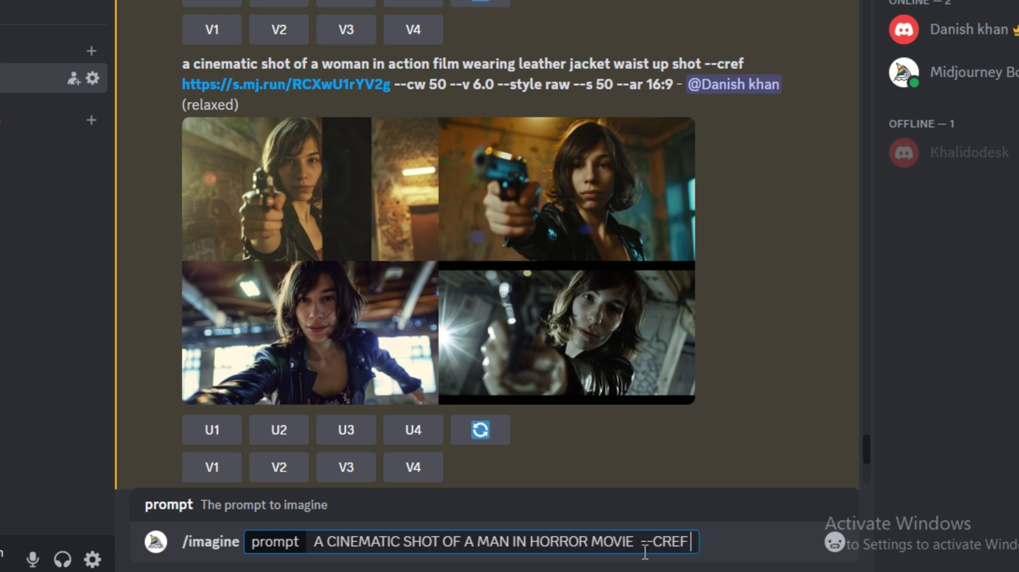
pyautogui.write('https://s.mj.run/29g0w0DFrs0')
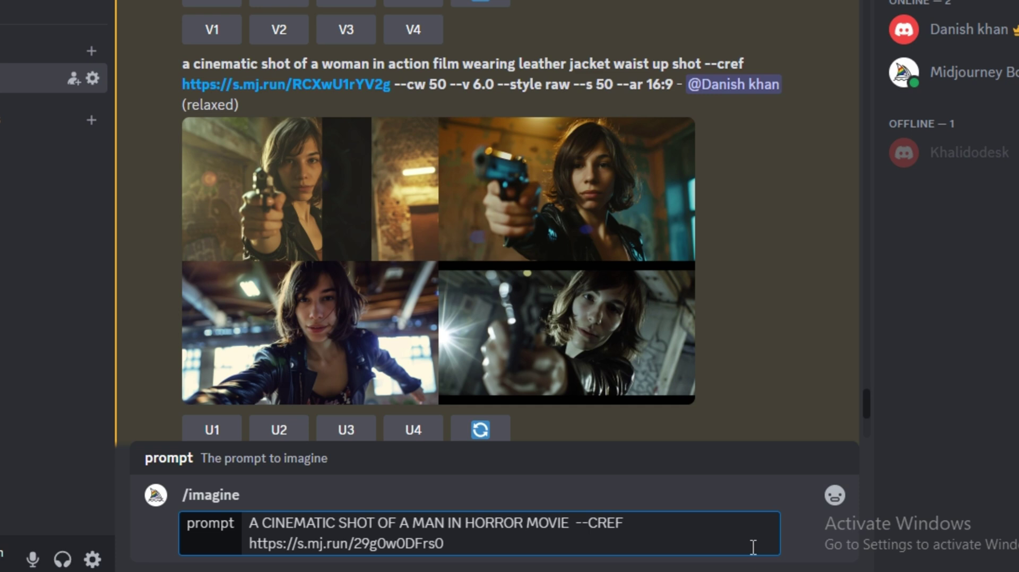
pyautogui.write('--CW')
pyautogui.write(' 100')
pyautogui.press('Return')
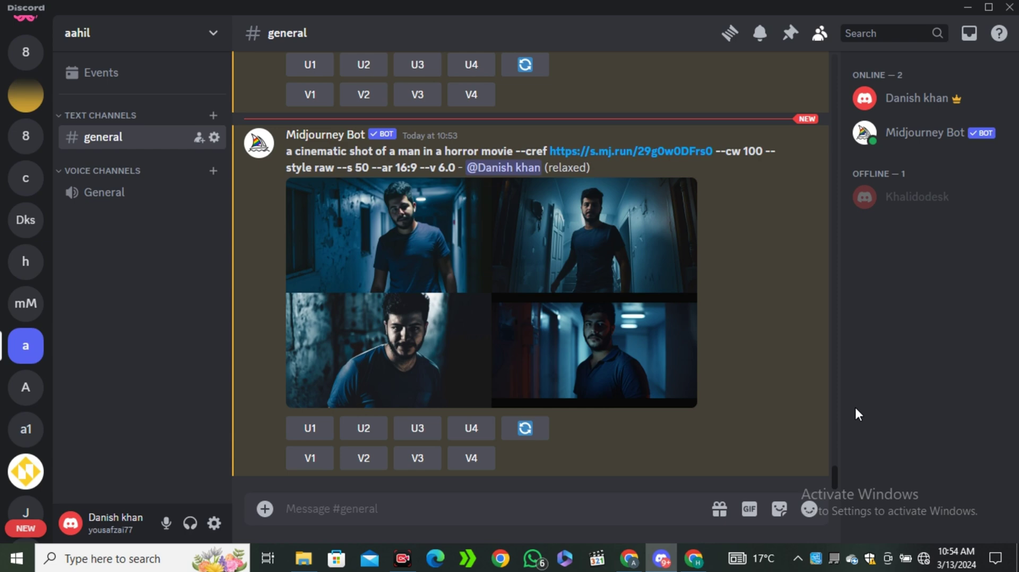
# Enlarge a horror-movie result of the man, then post the karate rabbit reference image in #general
pyautogui.click(566, 313)
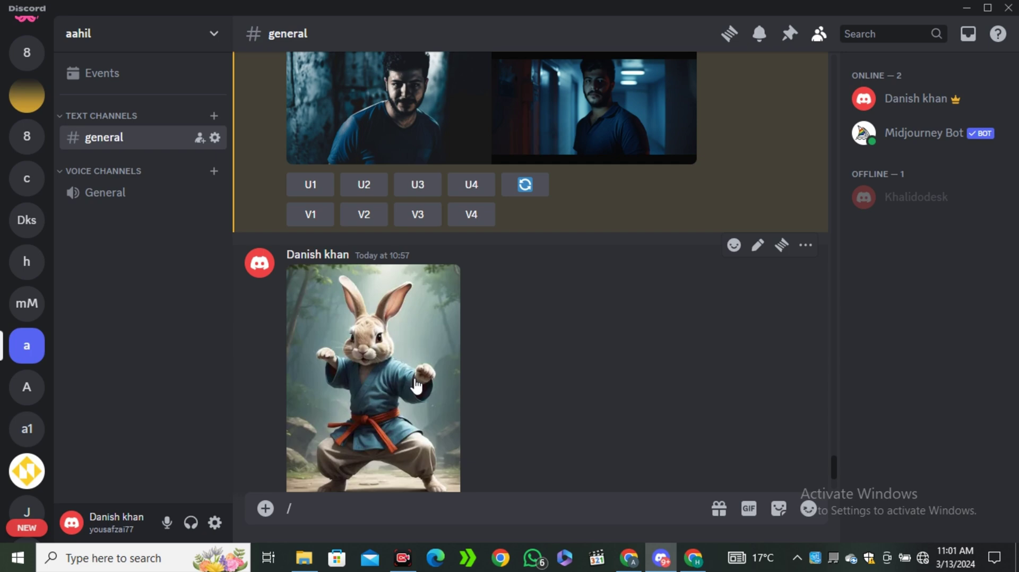
pyautogui.click(415, 388)
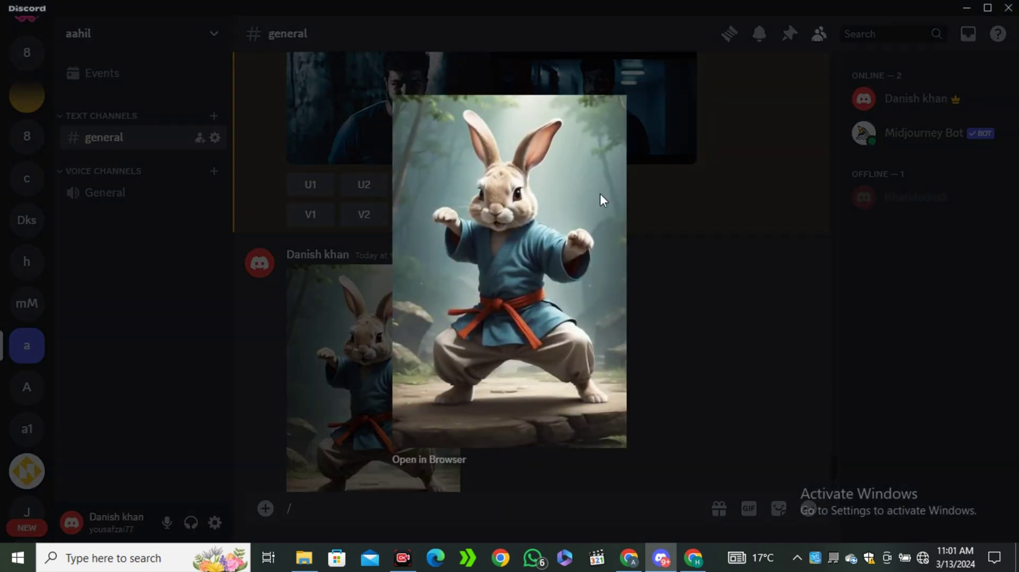
pyautogui.click(667, 329)
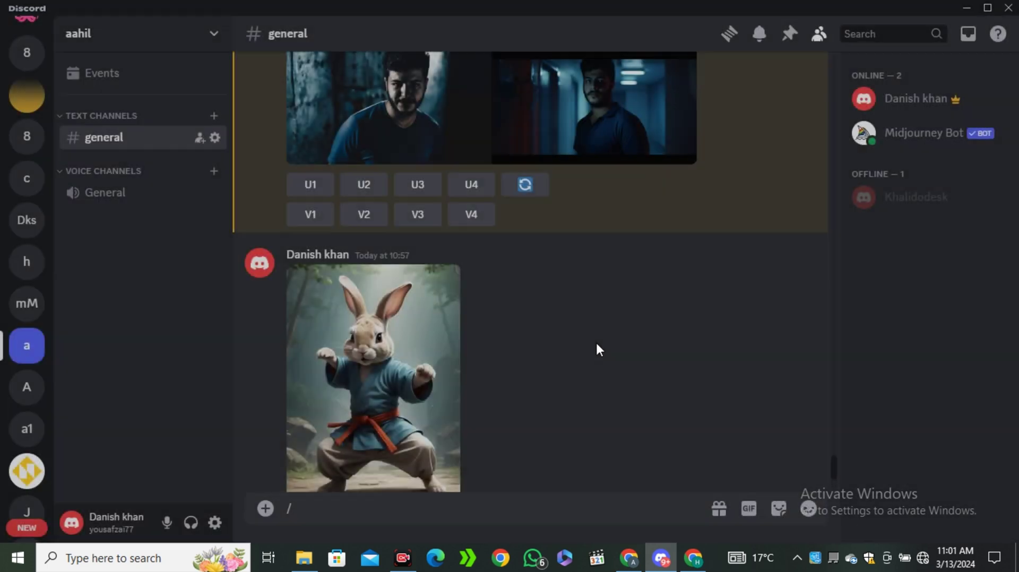
pyautogui.scroll(-5, 461, 339)
pyautogui.scroll(-3, 460, 341)
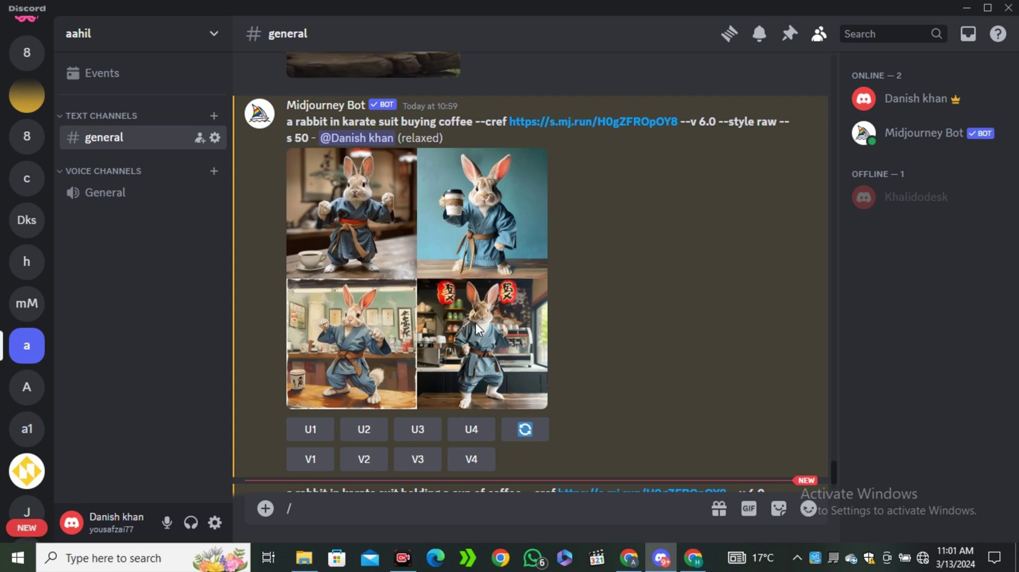
pyautogui.click(429, 257)
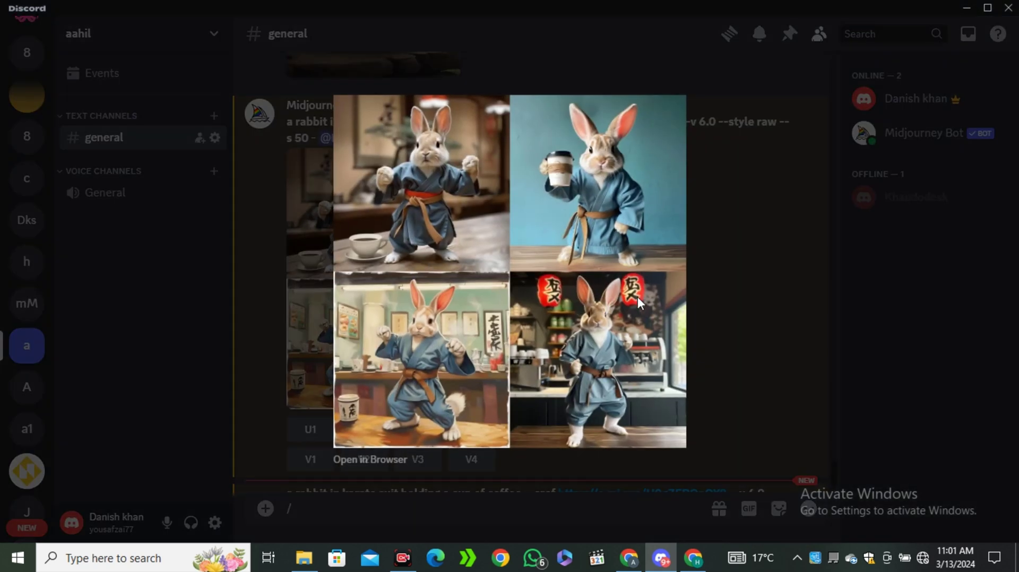
pyautogui.click(778, 259)
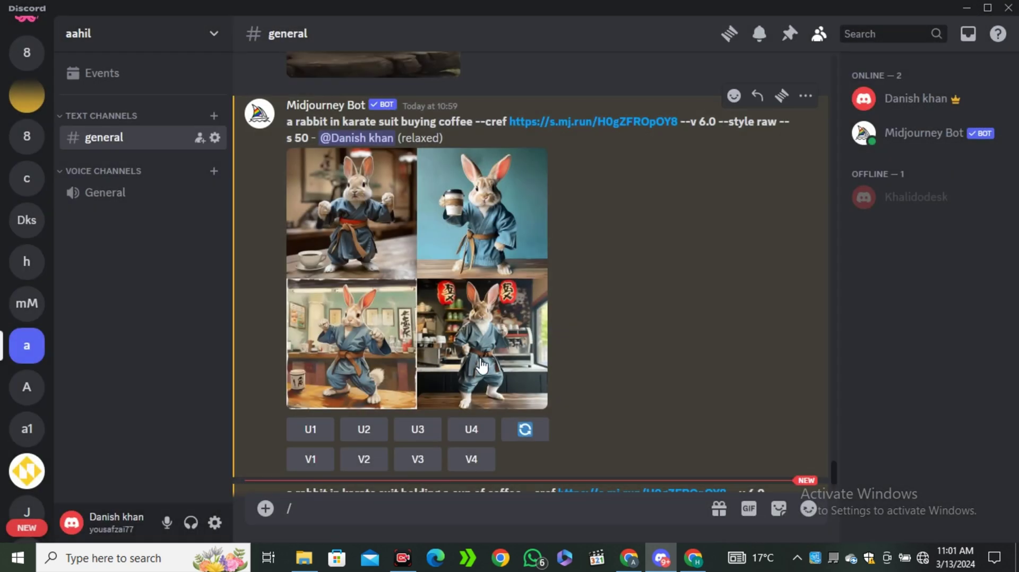
pyautogui.scroll(-5, 477, 361)
pyautogui.click(470, 359)
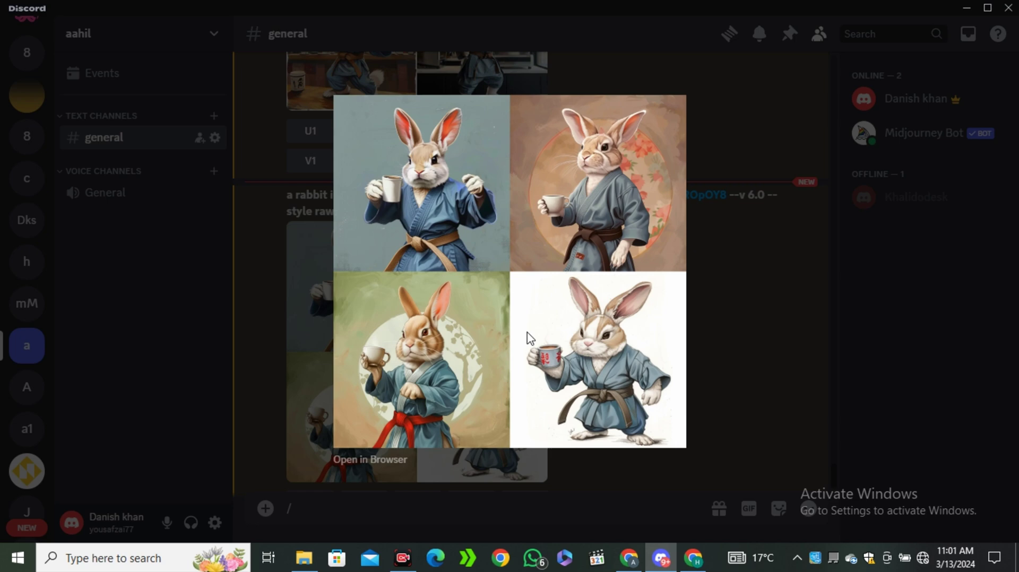
pyautogui.click(700, 375)
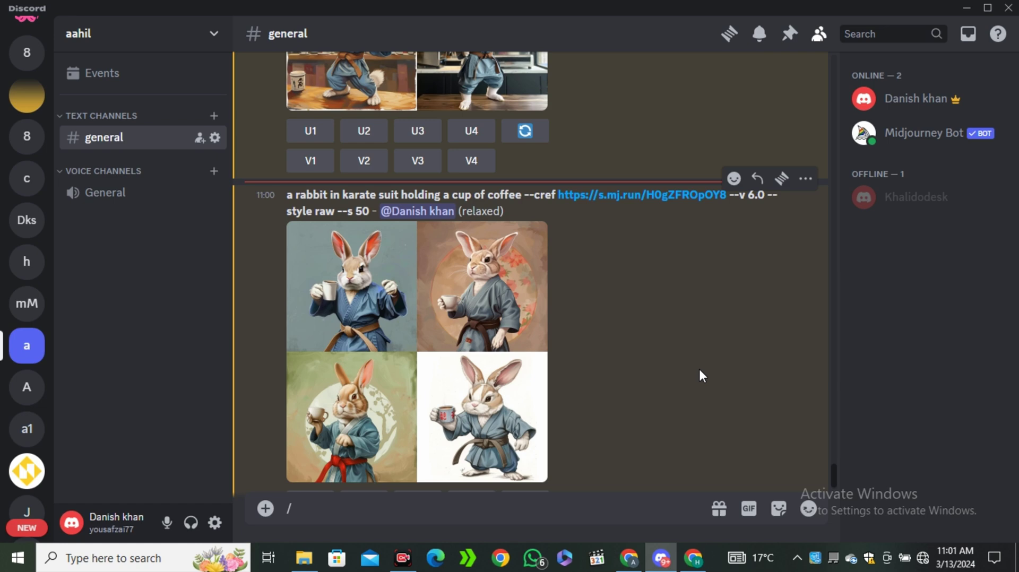
pyautogui.scroll(10, 499, 348)
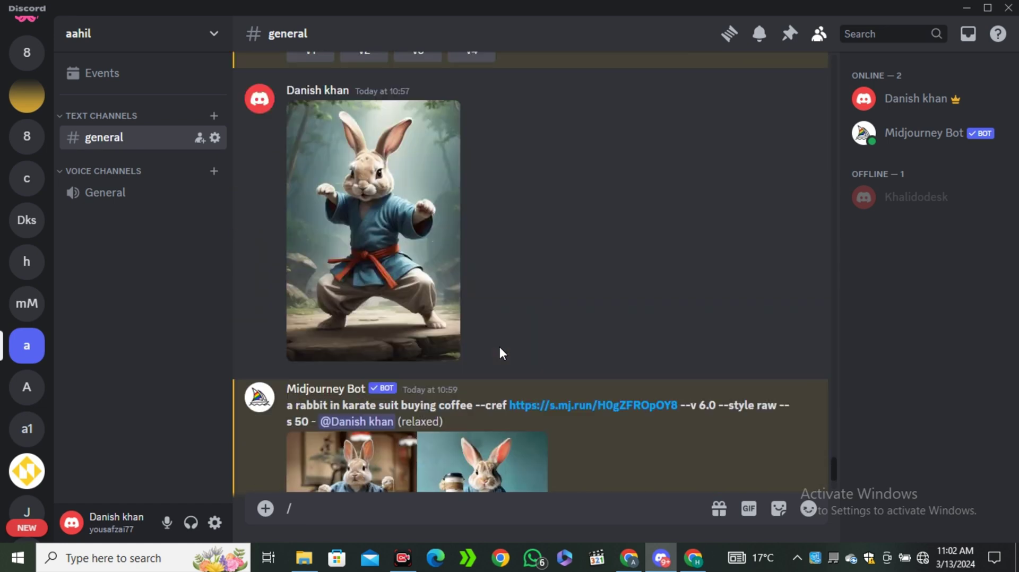
pyautogui.scroll(-10, 499, 345)
pyautogui.scroll(-10, 693, 336)
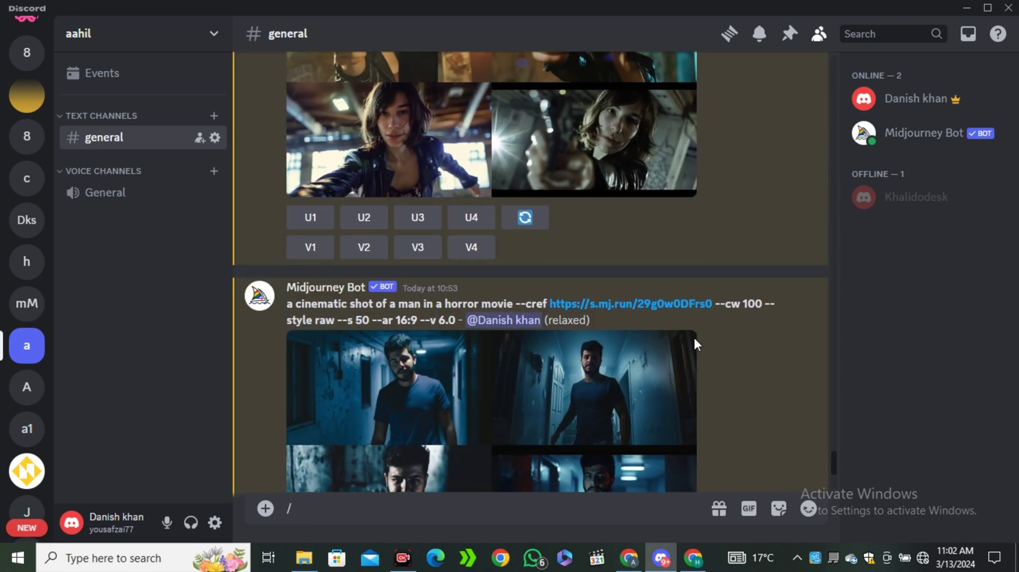
pyautogui.scroll(-10, 693, 335)
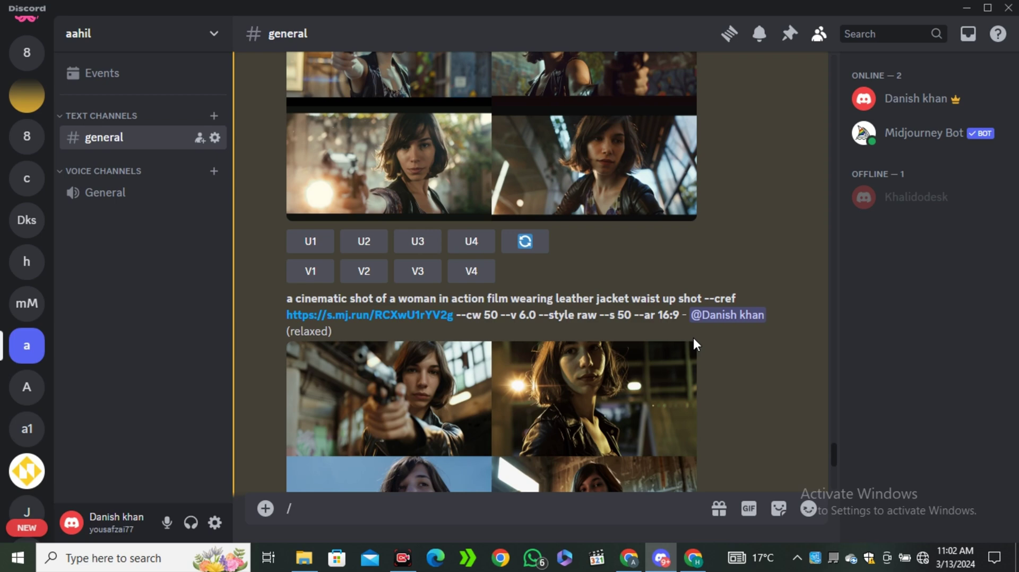
pyautogui.scroll(-10, 693, 338)
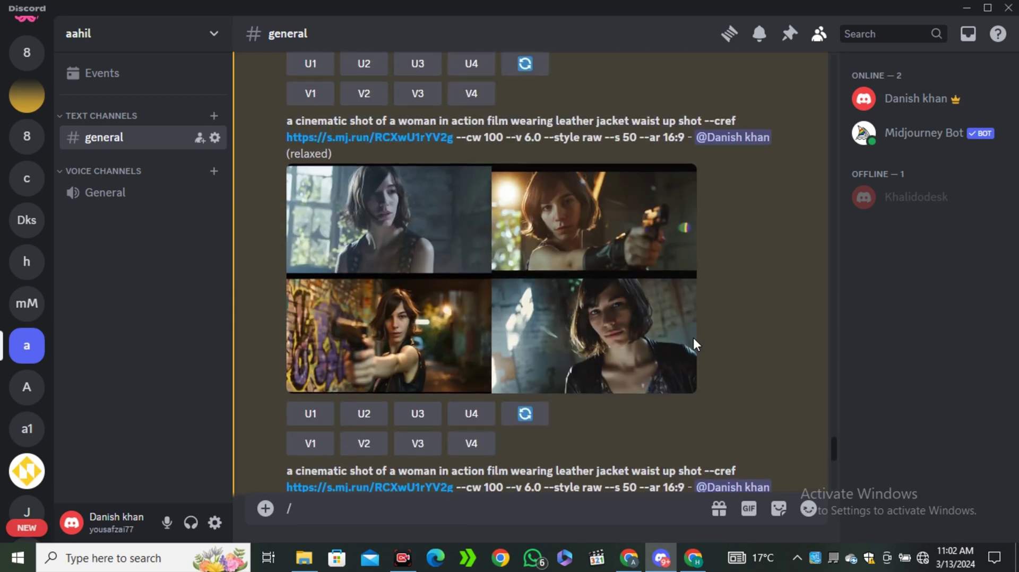
pyautogui.scroll(10, 694, 339)
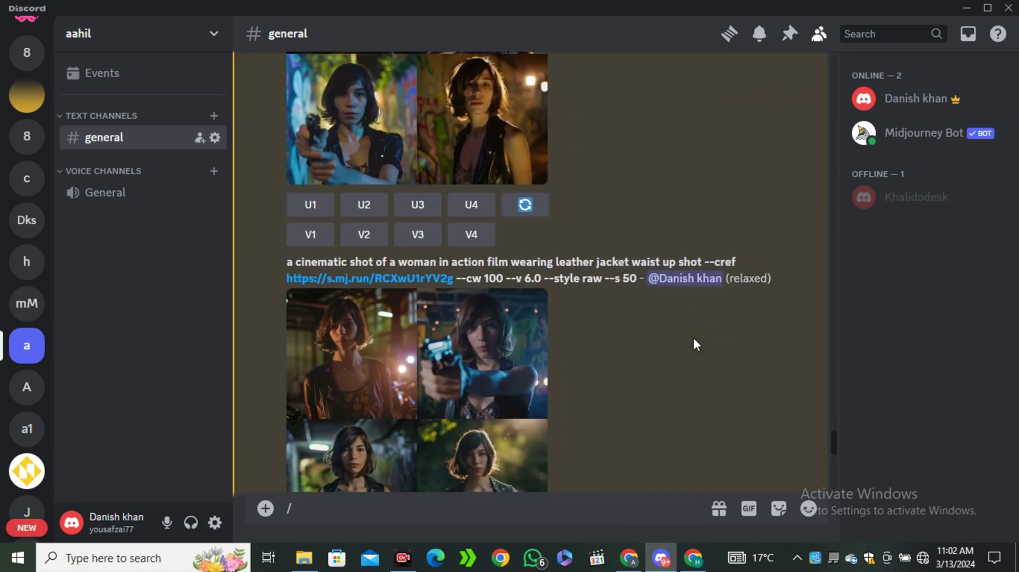
pyautogui.scroll(10, 695, 344)
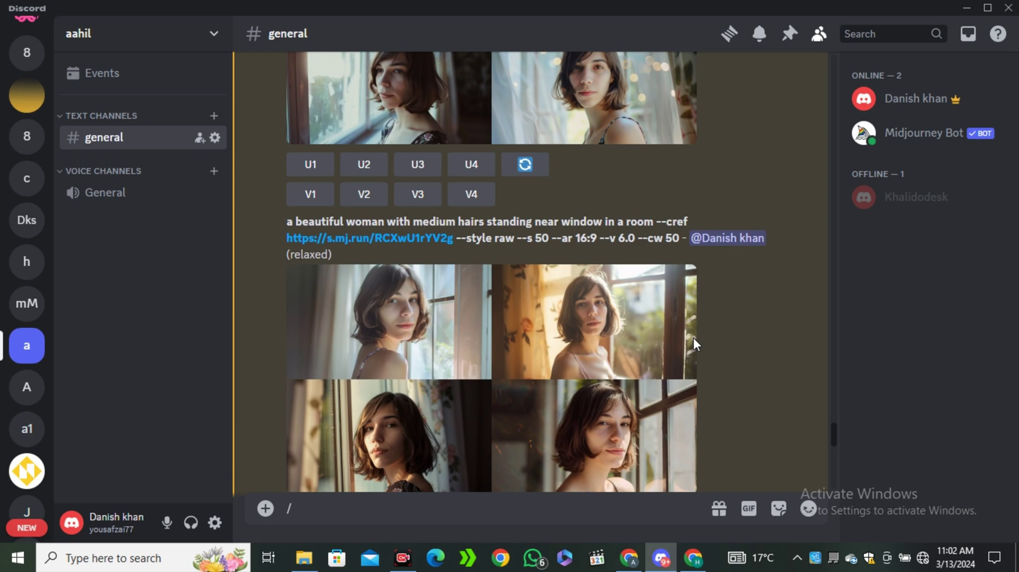
pyautogui.scroll(-10, 696, 345)
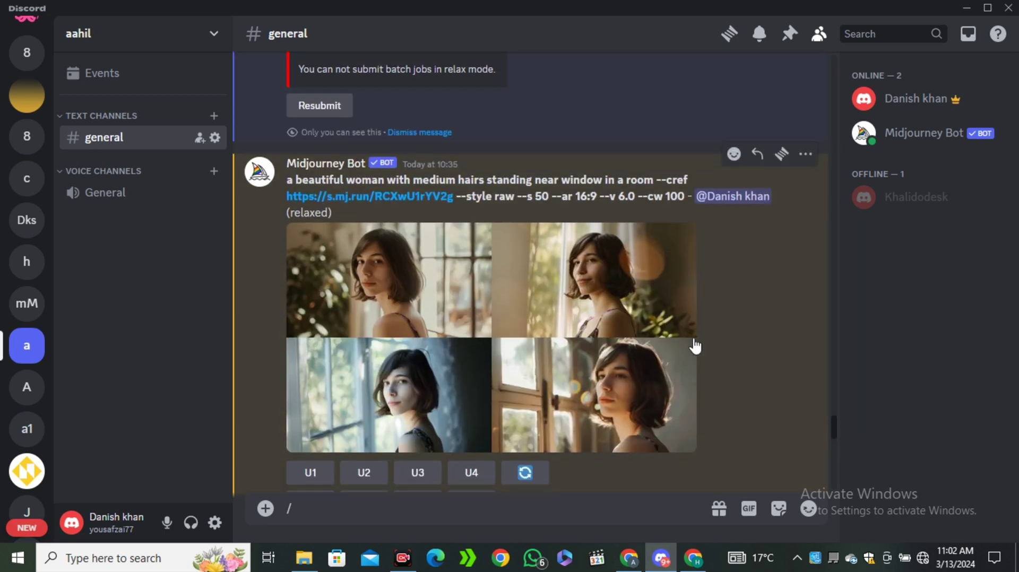
pyautogui.scroll(10, 696, 345)
pyautogui.scroll(3, 694, 339)
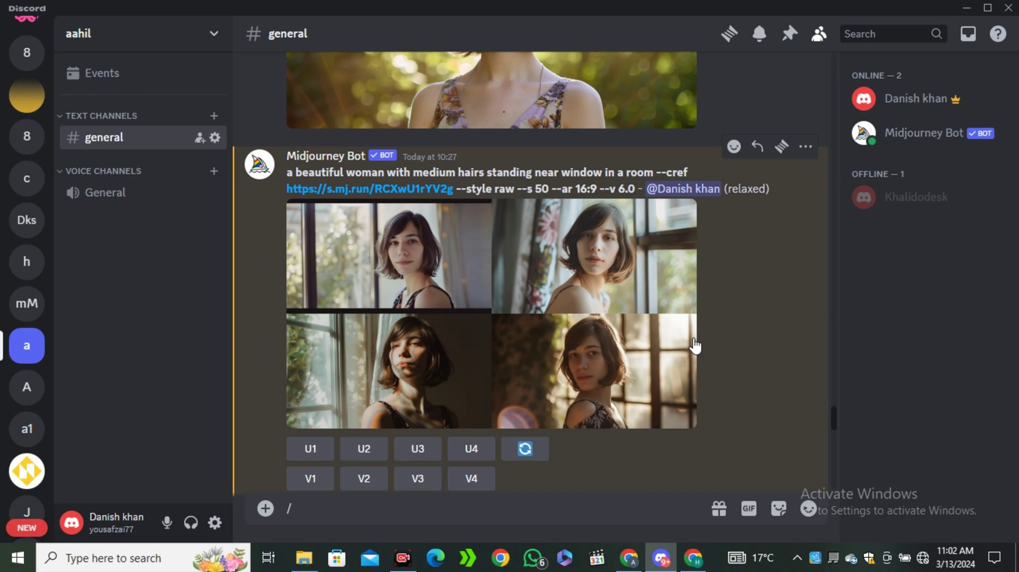
pyautogui.scroll(7, 695, 345)
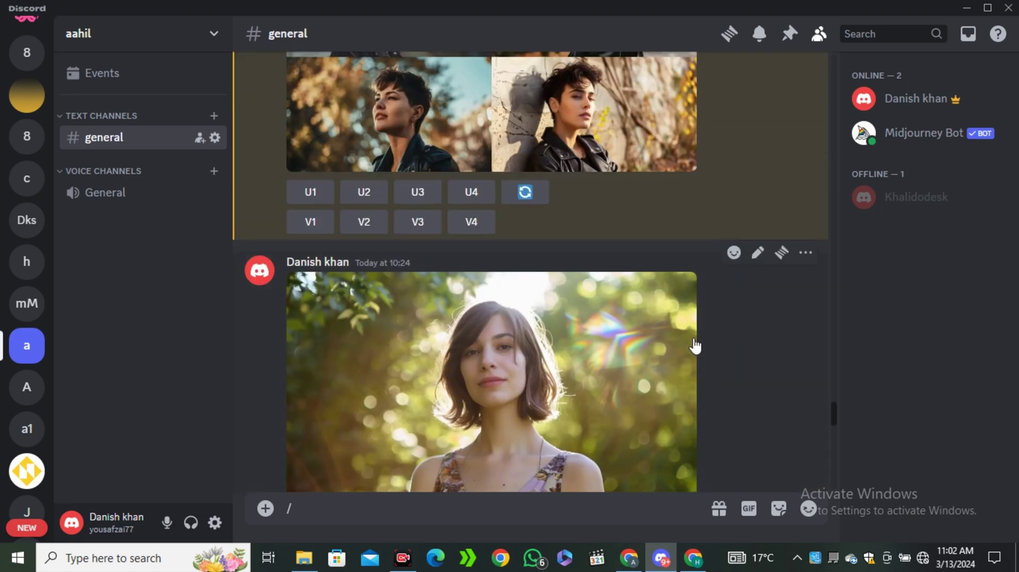